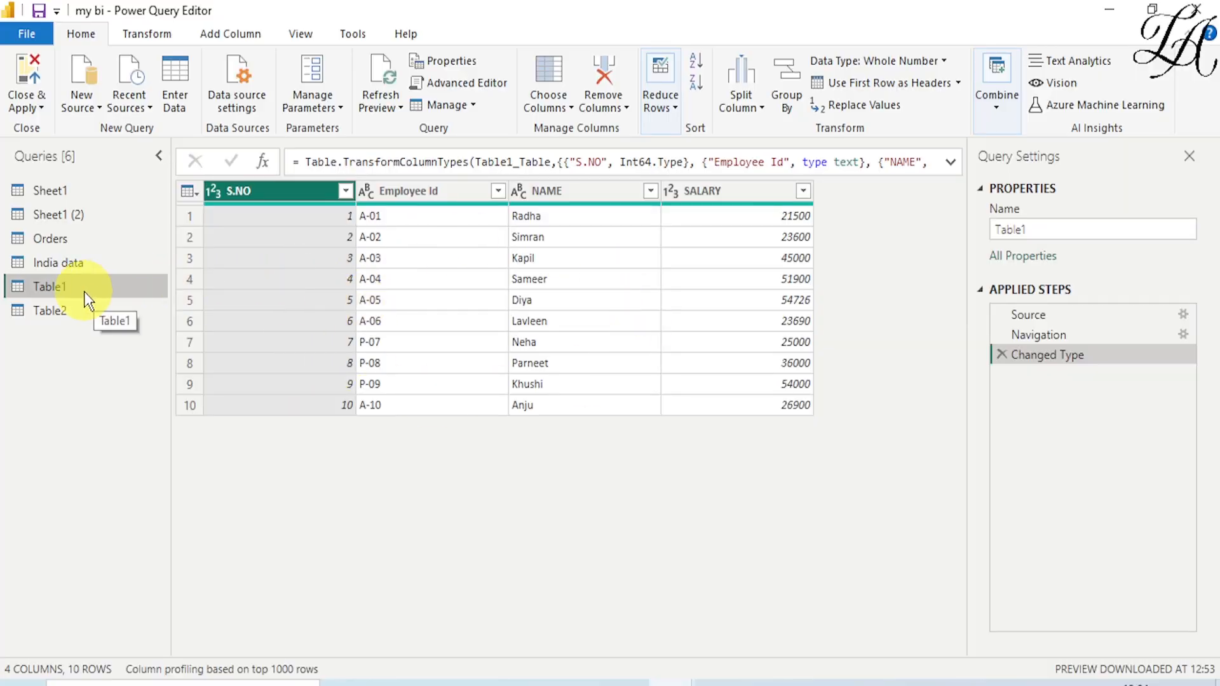
Review the Table2 query and its source tables in the Excel workbook, and switch back to the Power Query Editor.
{"action": "left_click", "coordinate": [102, 311]}
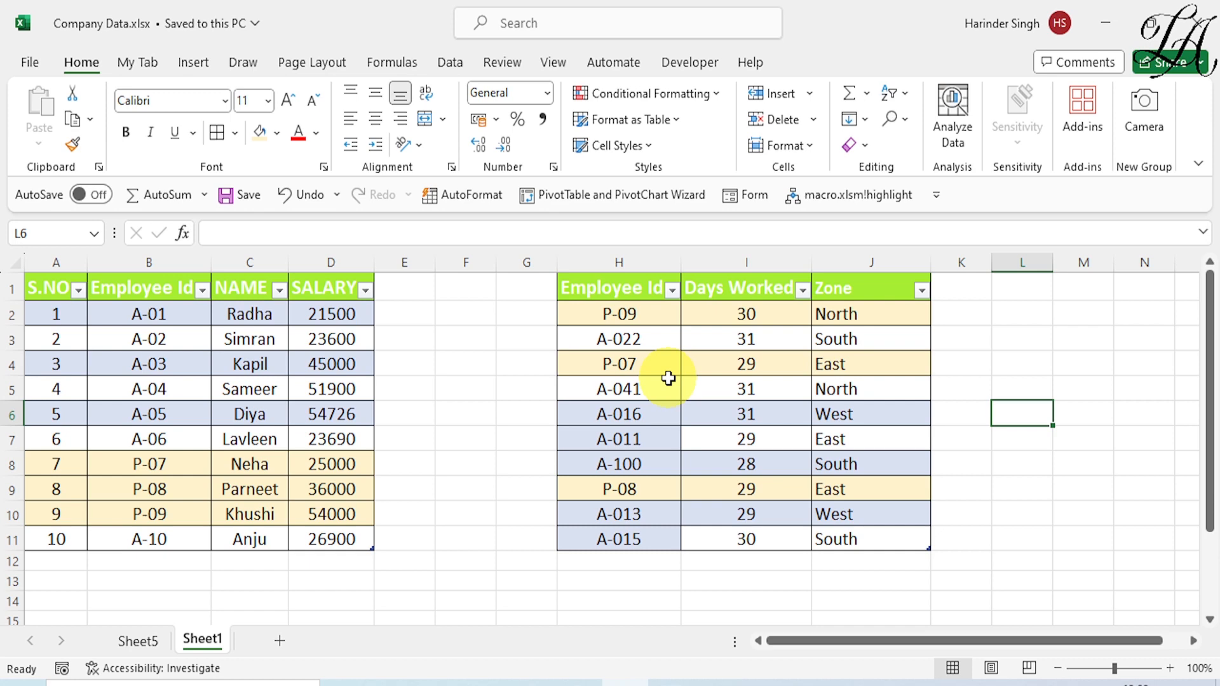
{"action": "left_click", "coordinate": [672, 682]}
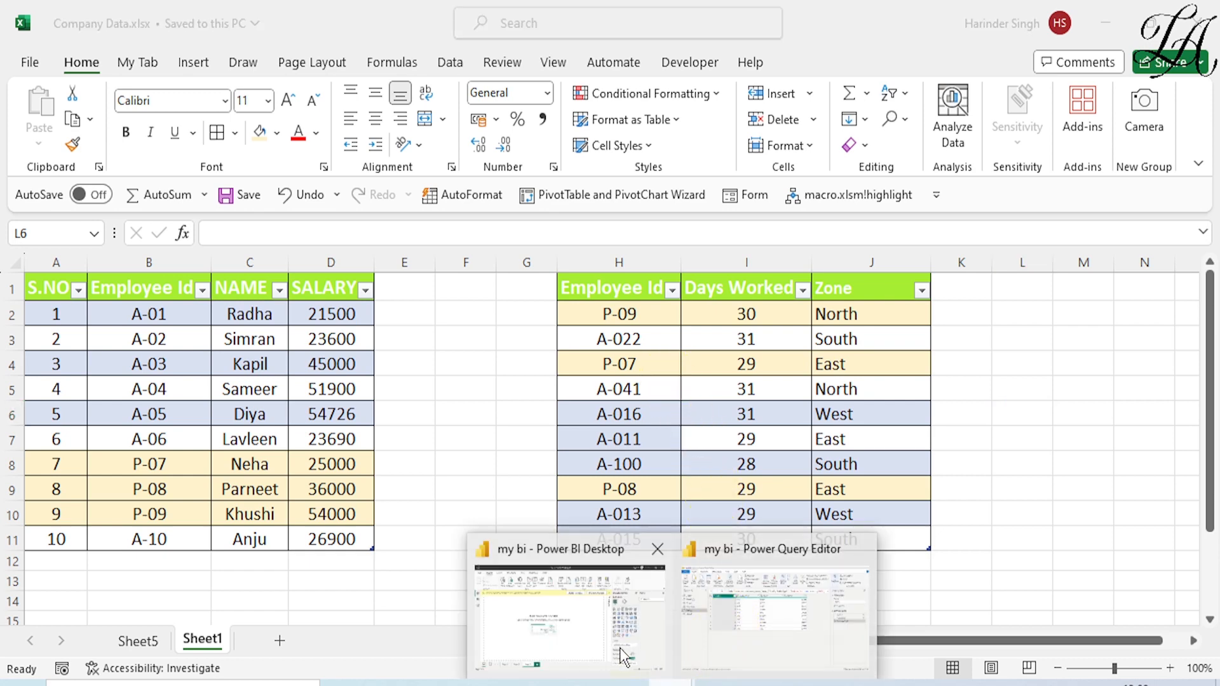
{"action": "left_click", "coordinate": [594, 631]}
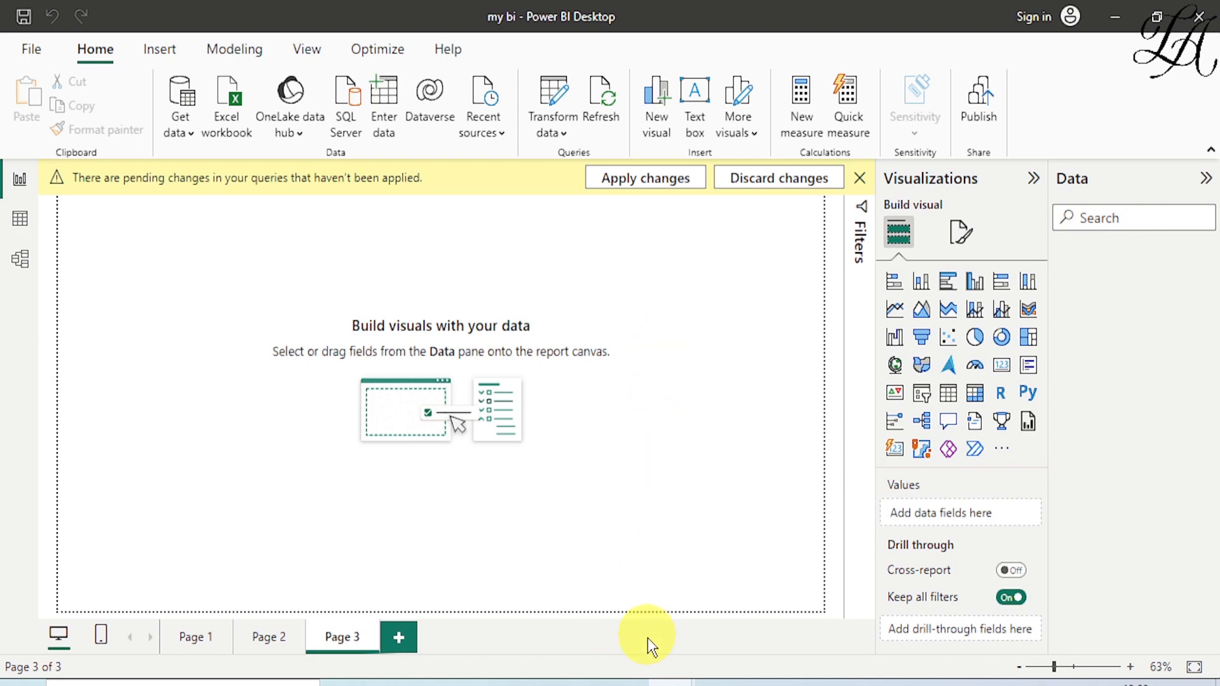
{"action": "left_click", "coordinate": [674, 679]}
{"action": "left_click", "coordinate": [736, 616]}
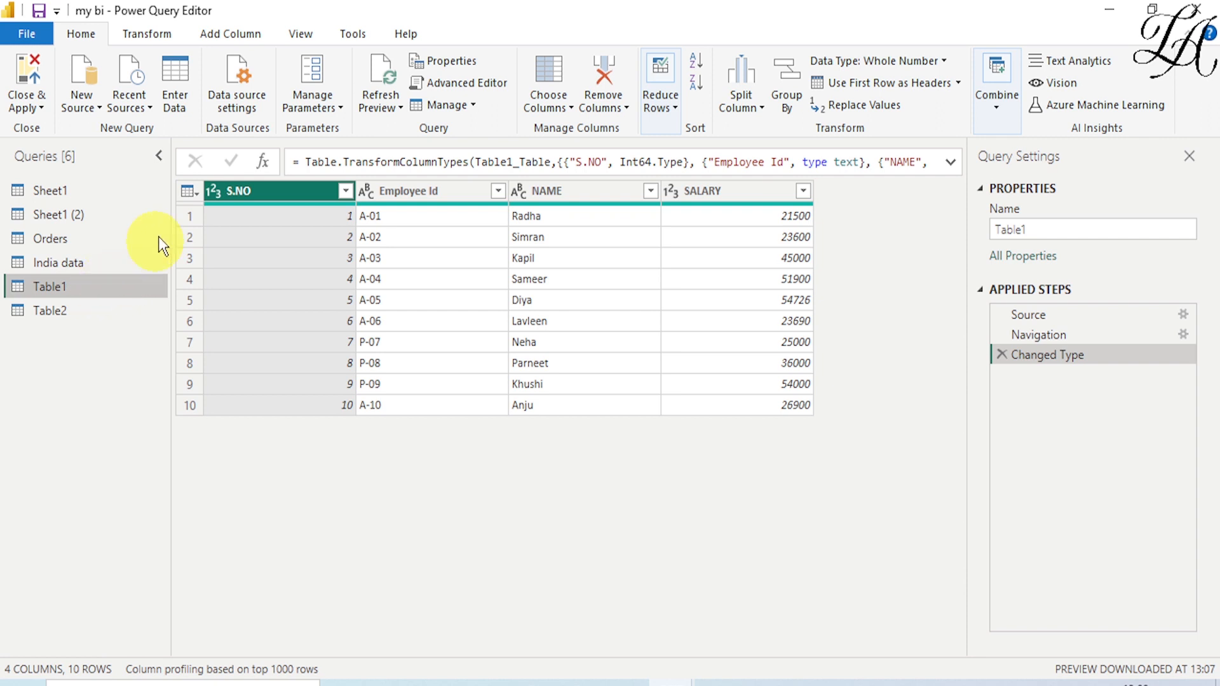
Set up a merge of queries as a new query, with Table1 as the first table and Table2 as the second.
{"action": "left_click", "coordinate": [995, 110]}
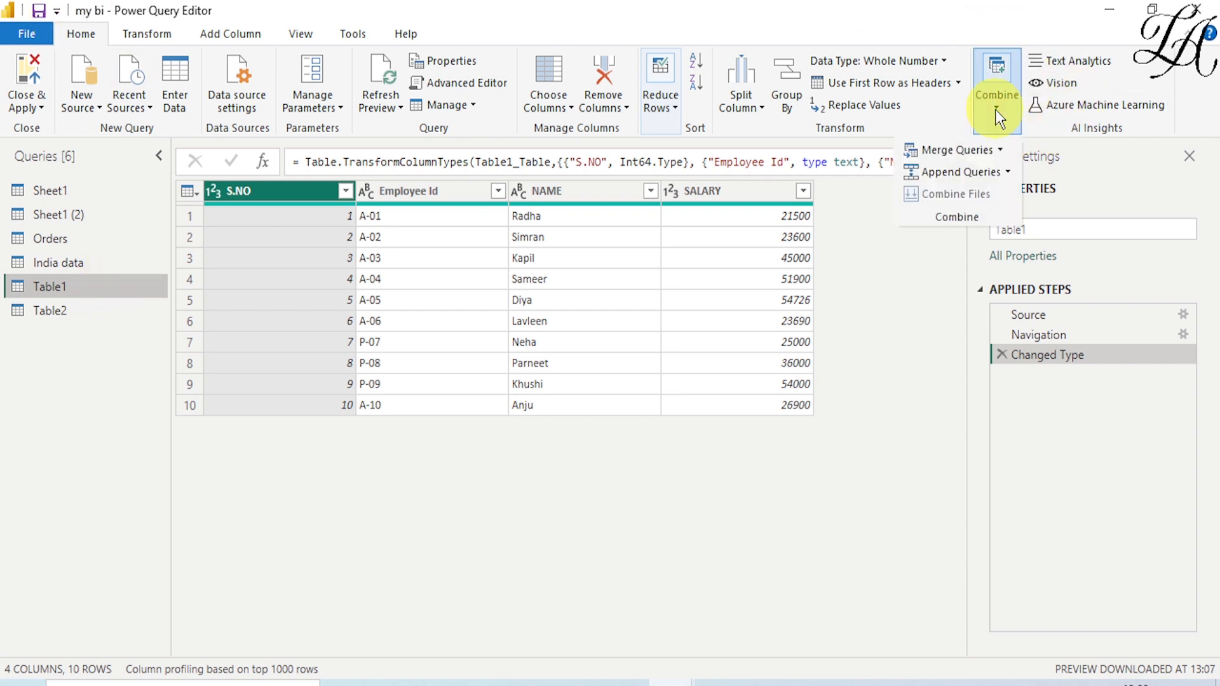
{"action": "left_click", "coordinate": [998, 151]}
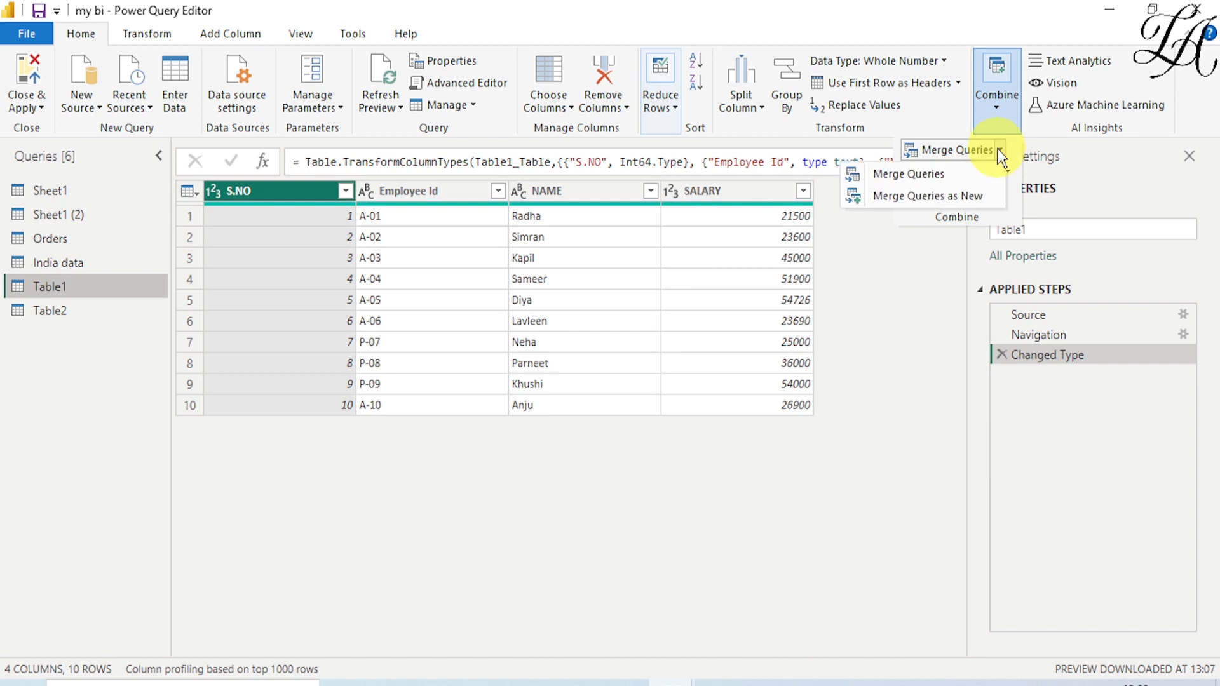
{"action": "left_click", "coordinate": [947, 194]}
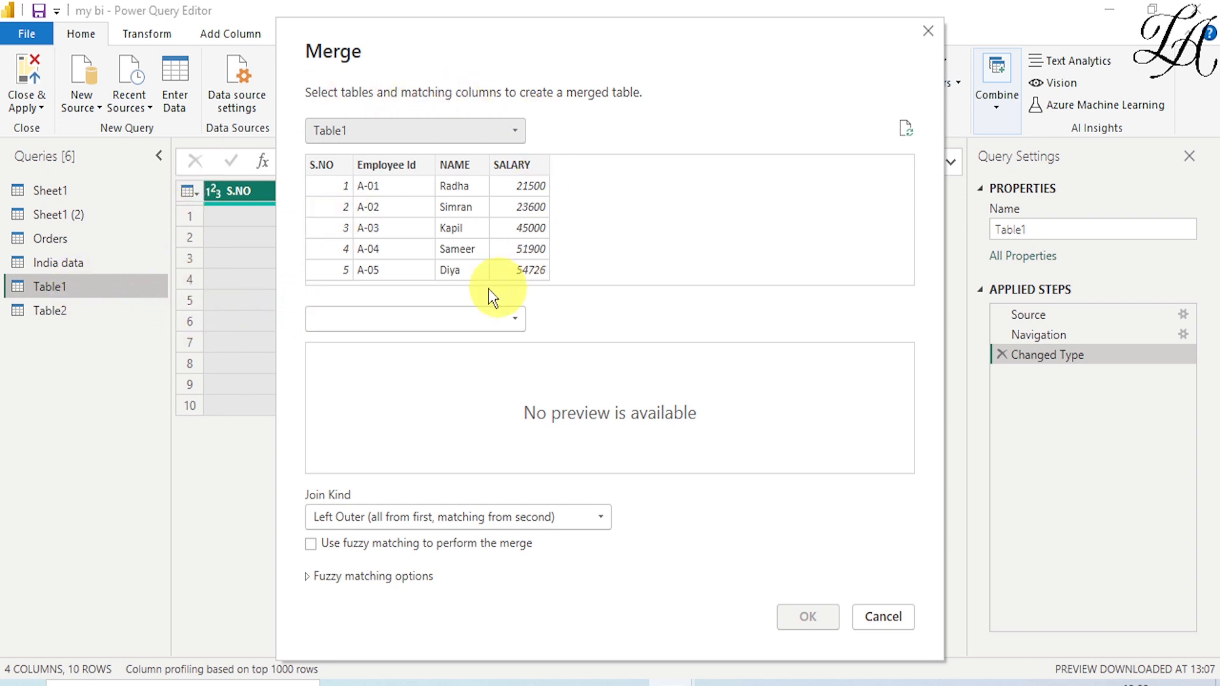
{"action": "left_click", "coordinate": [418, 318]}
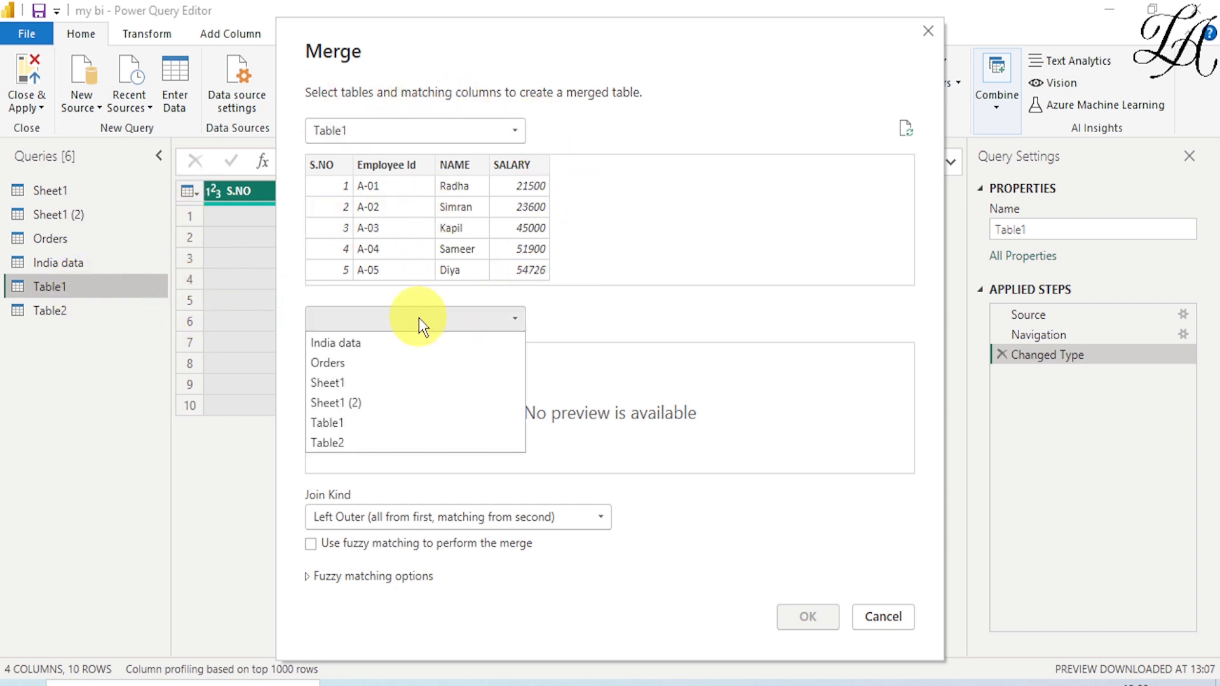
{"action": "left_click", "coordinate": [375, 443]}
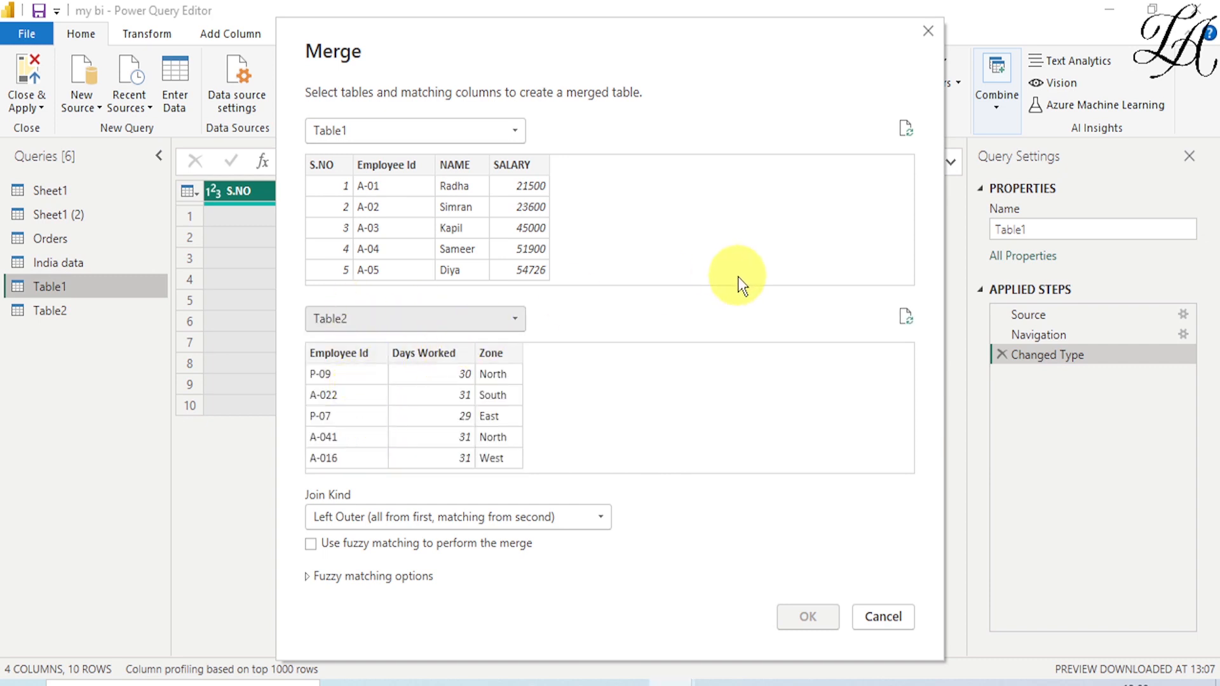
Match both tables on the Employee Id column and create the merged query with the Left Outer join kind.
{"action": "left_click", "coordinate": [388, 209]}
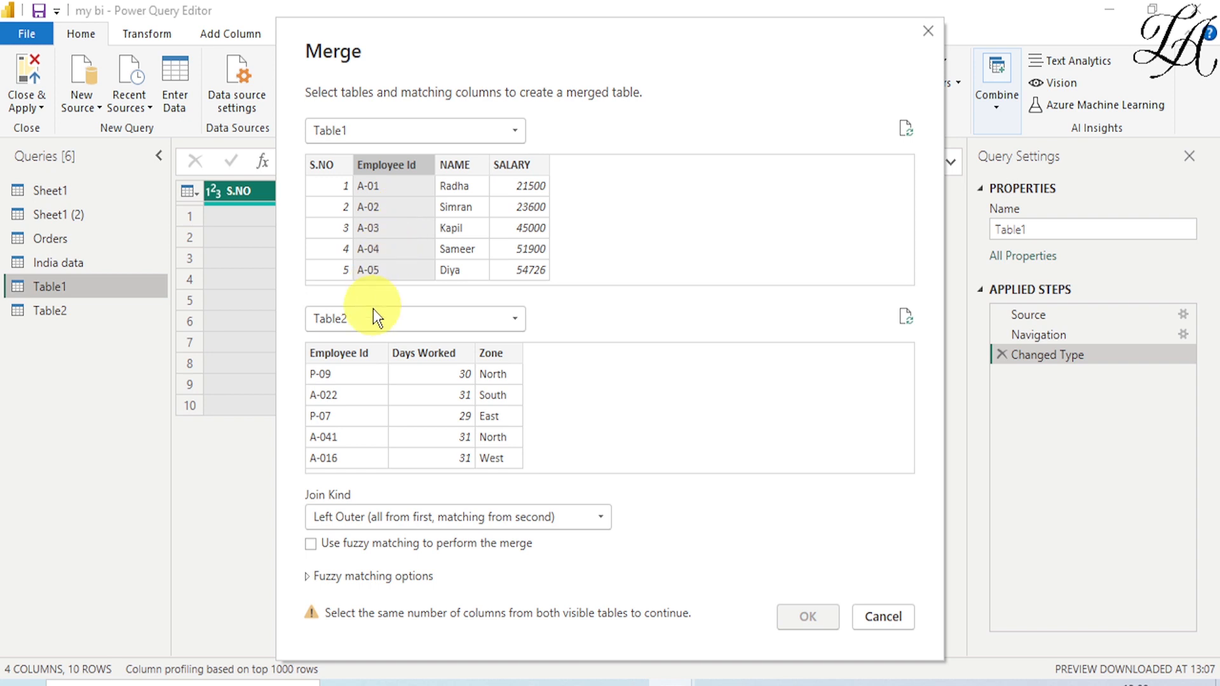
{"action": "left_click", "coordinate": [364, 378]}
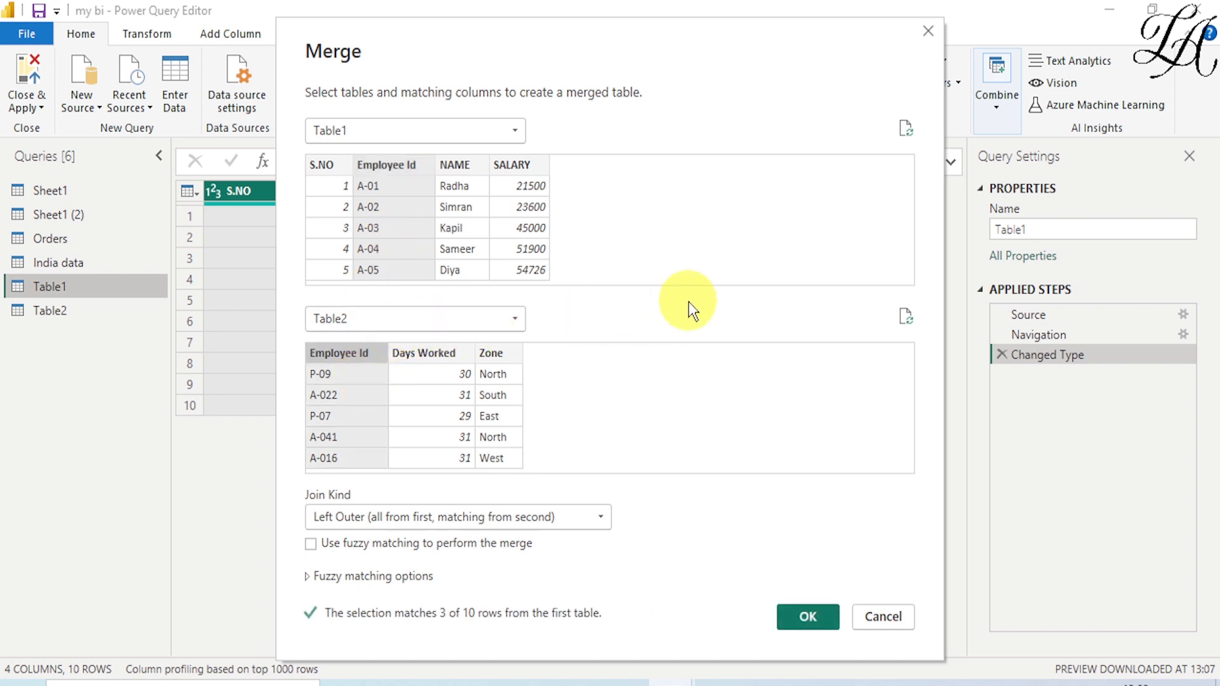
{"action": "left_click", "coordinate": [383, 519]}
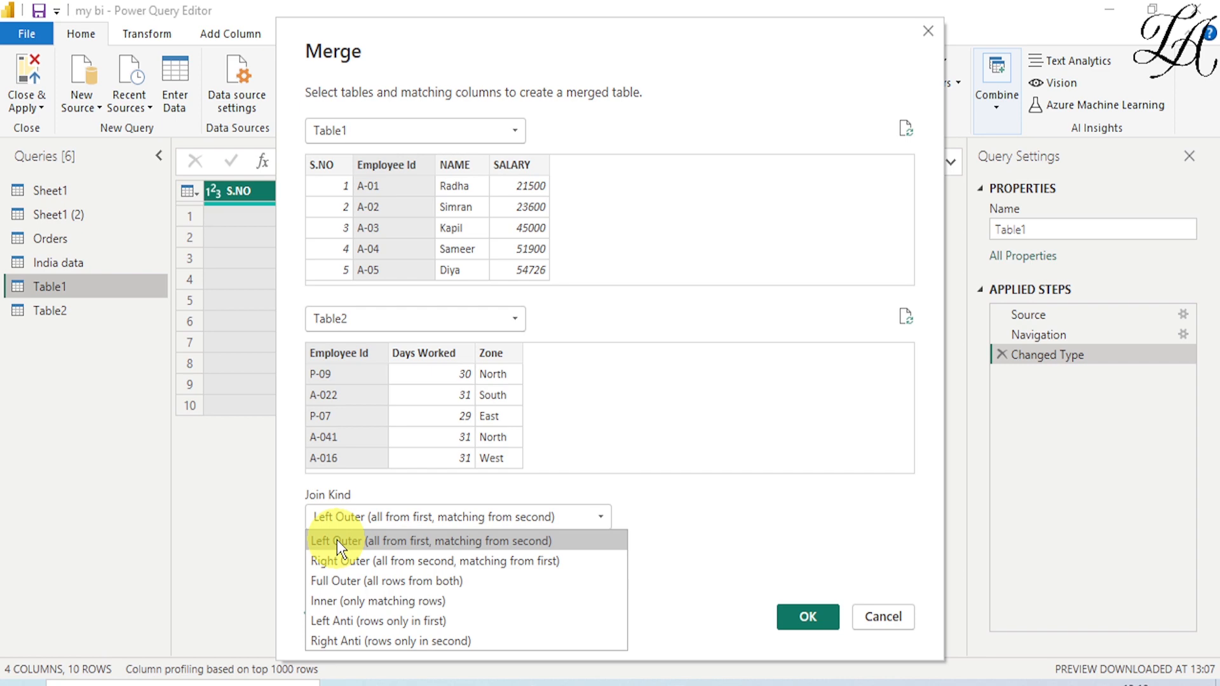
{"action": "left_click", "coordinate": [623, 684]}
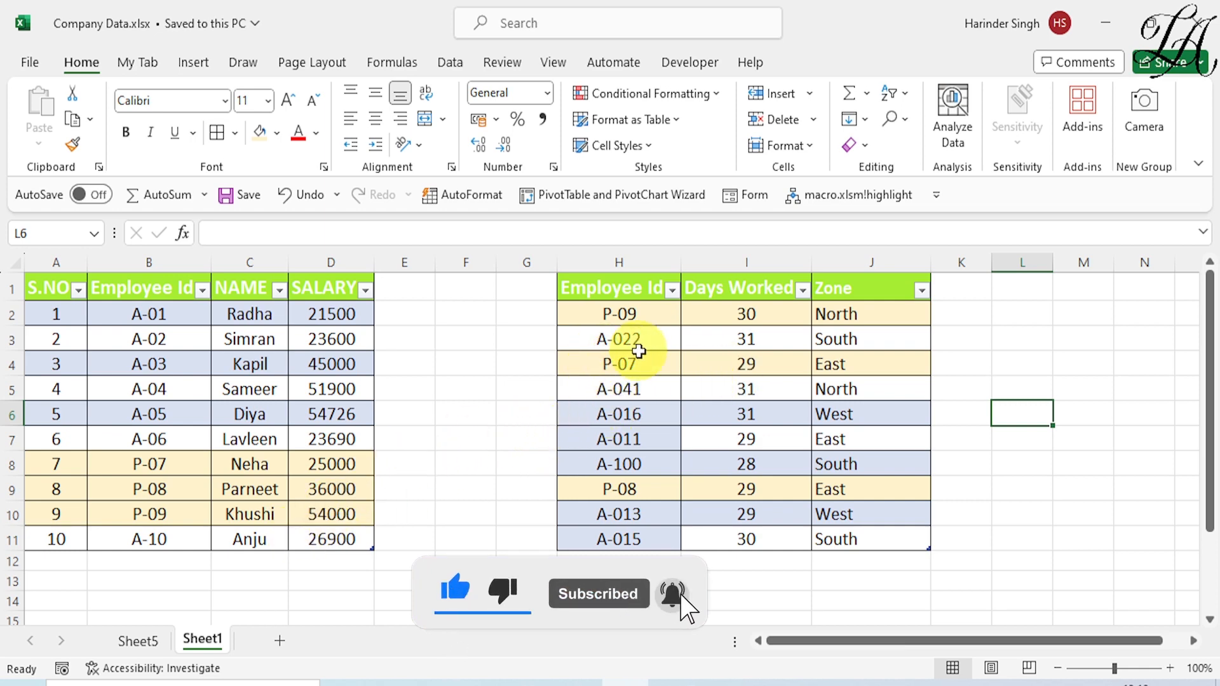
{"action": "mouse_move", "coordinate": [663, 674]}
{"action": "left_click", "coordinate": [745, 648]}
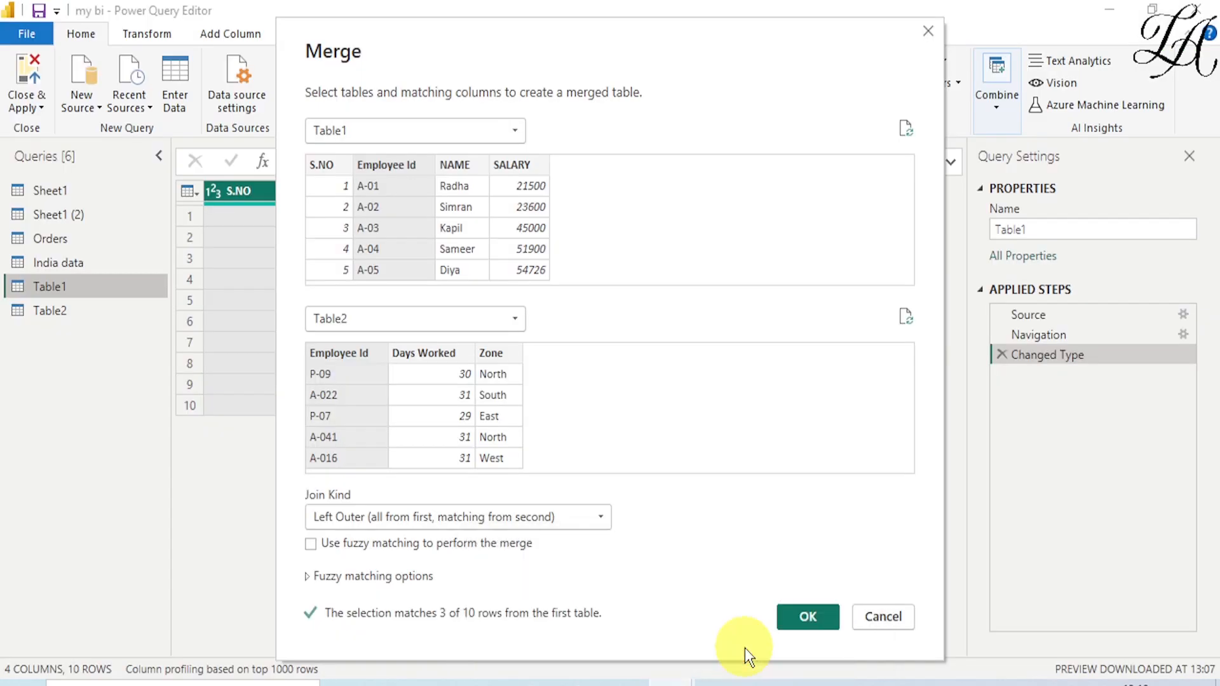
{"action": "left_click", "coordinate": [798, 621]}
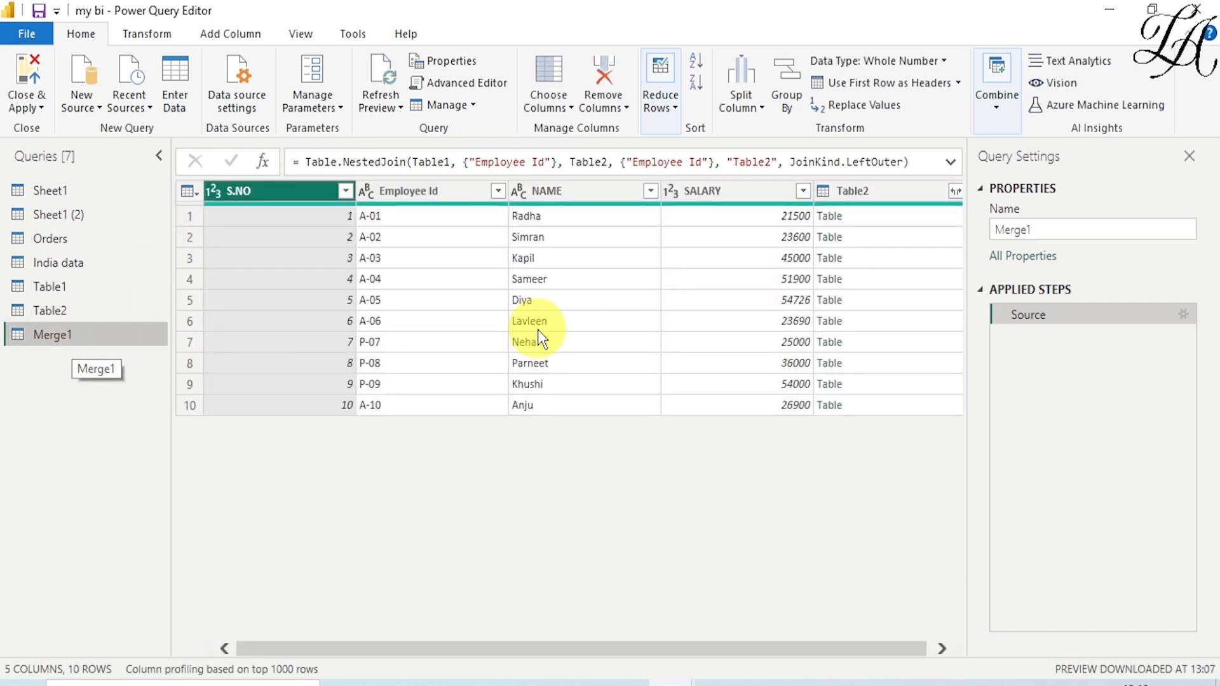
Expand the merged Table2 column into Employee Id, Days Worked and Zone with the original name as prefix, and review the joined rows.
{"action": "left_click", "coordinate": [956, 191]}
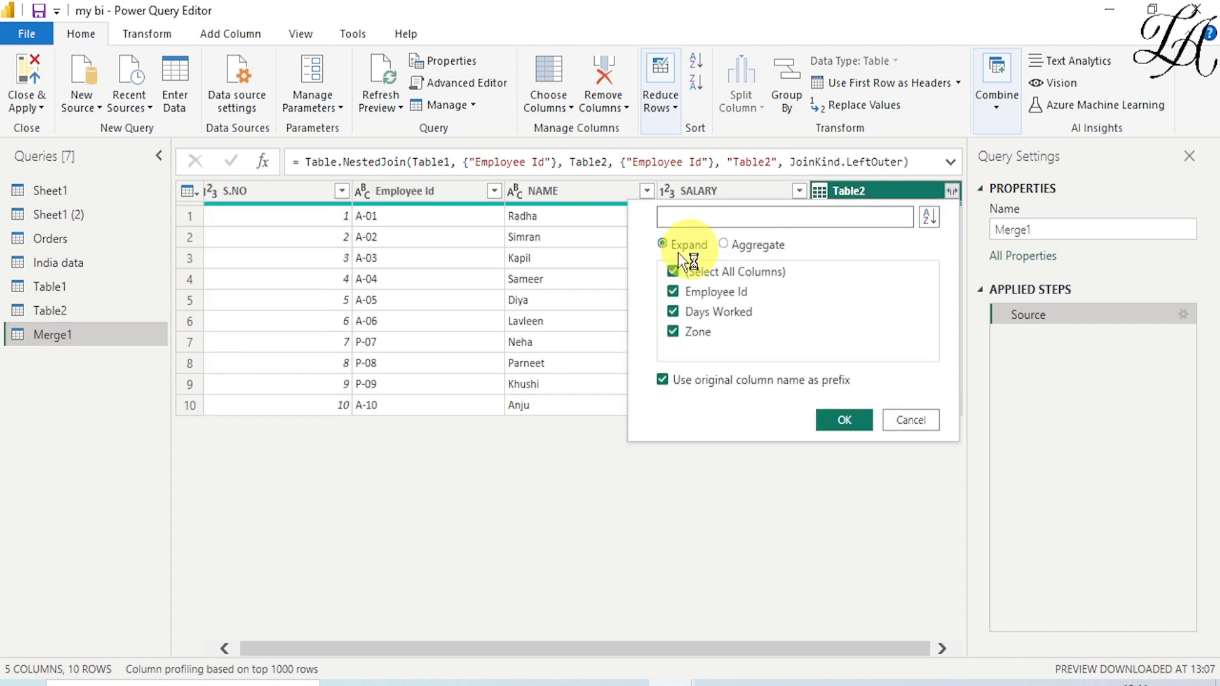
{"action": "left_click", "coordinate": [839, 419]}
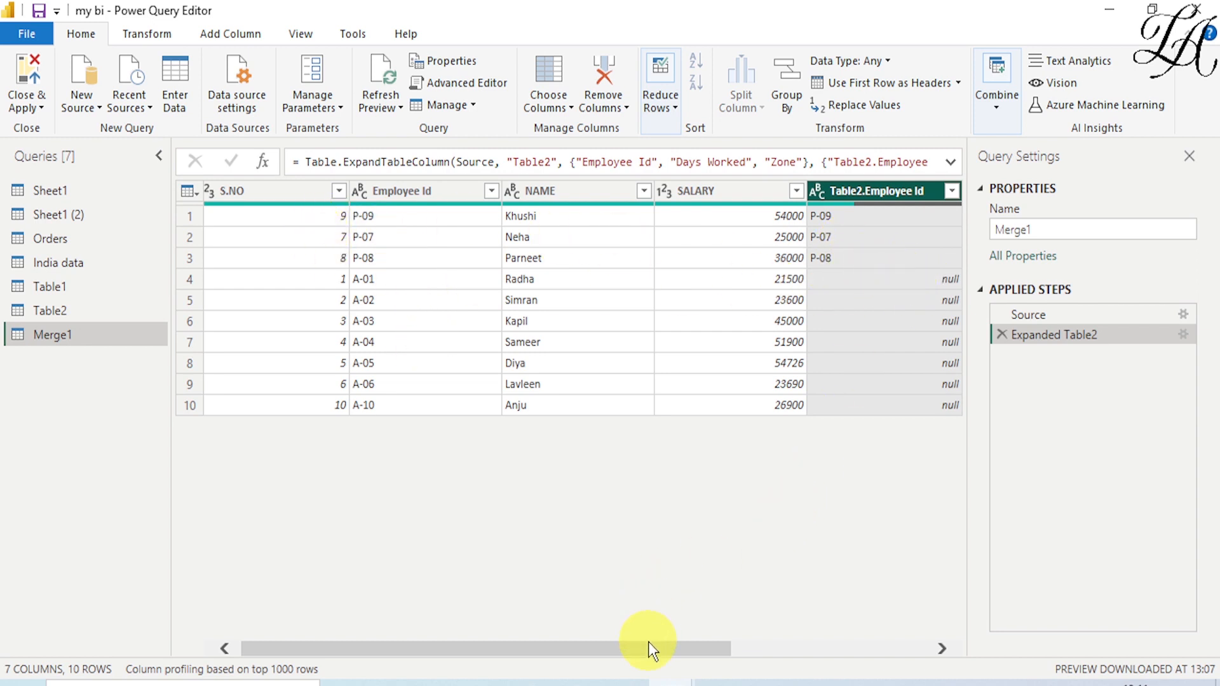
{"action": "left_click_drag", "start_coordinate": [648, 649], "coordinate": [886, 650]}
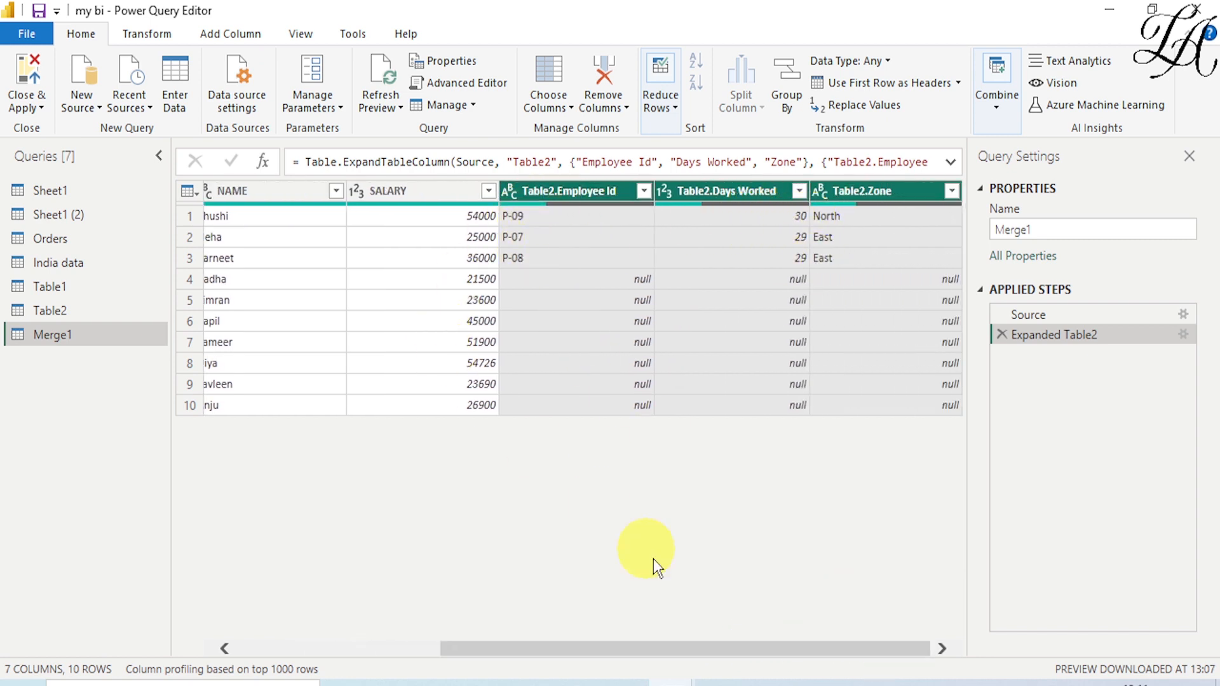
{"action": "left_click_drag", "start_coordinate": [681, 651], "coordinate": [444, 653]}
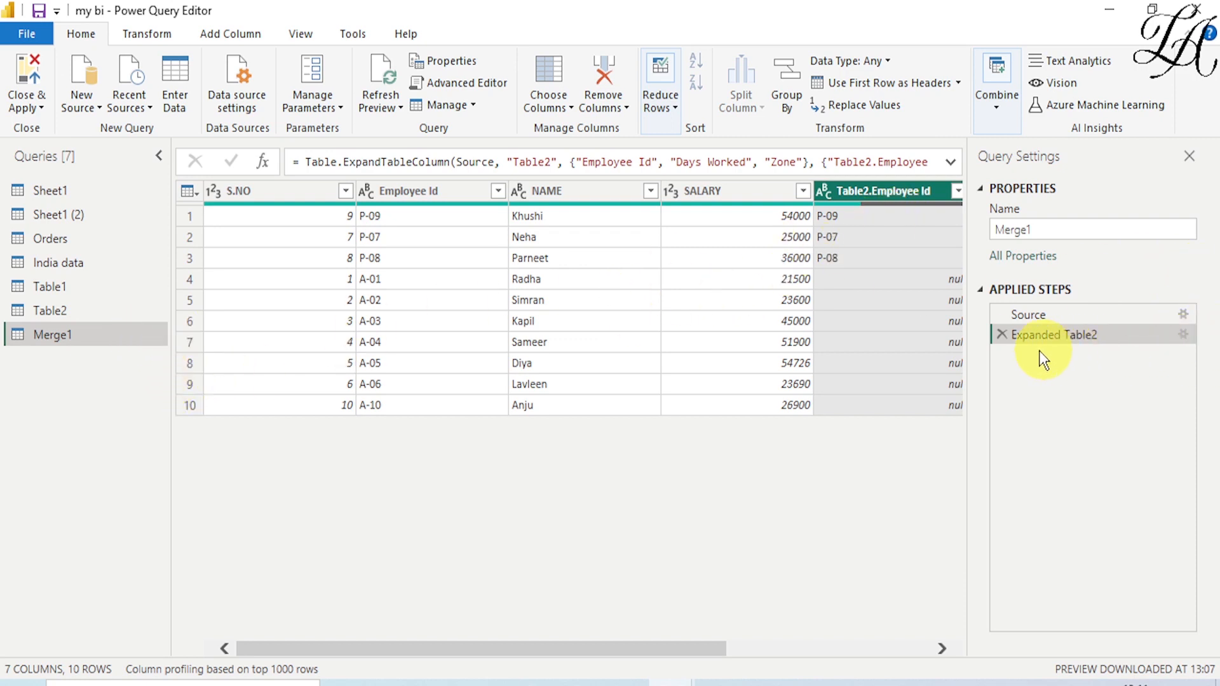
Remove the Table2 expansion from the applied steps and delete the Merge1 query.
{"action": "left_click", "coordinate": [1002, 335]}
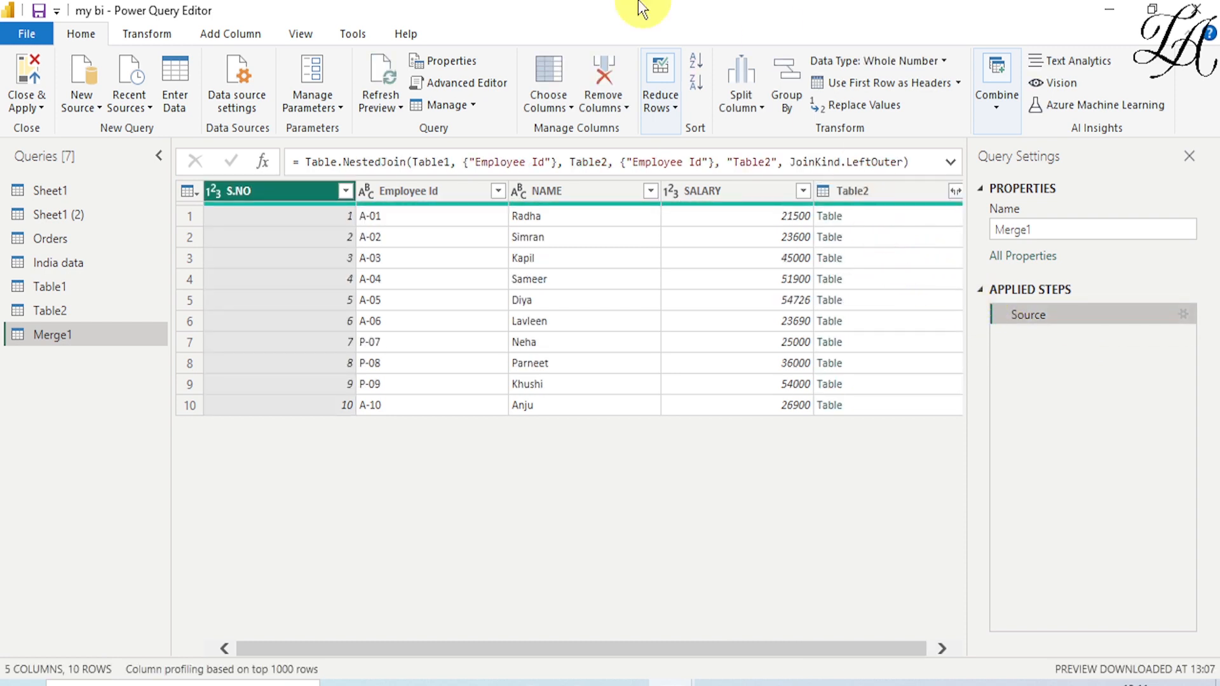
{"action": "right_click", "coordinate": [99, 337]}
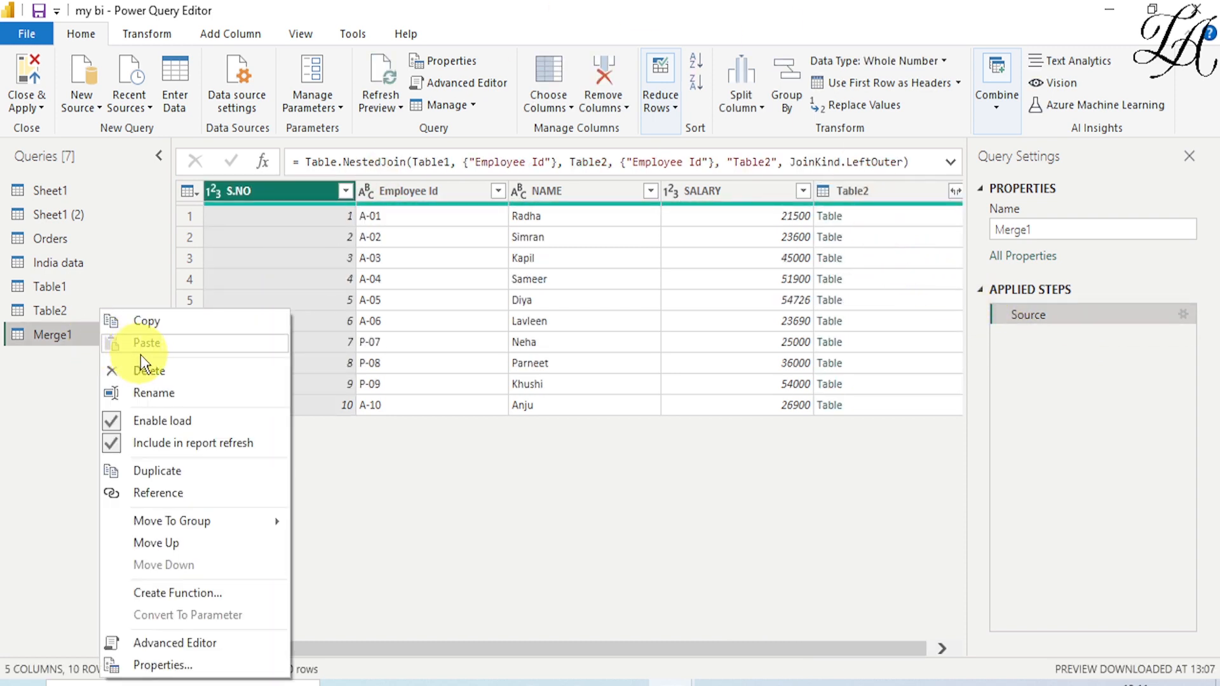
{"action": "left_click", "coordinate": [180, 375]}
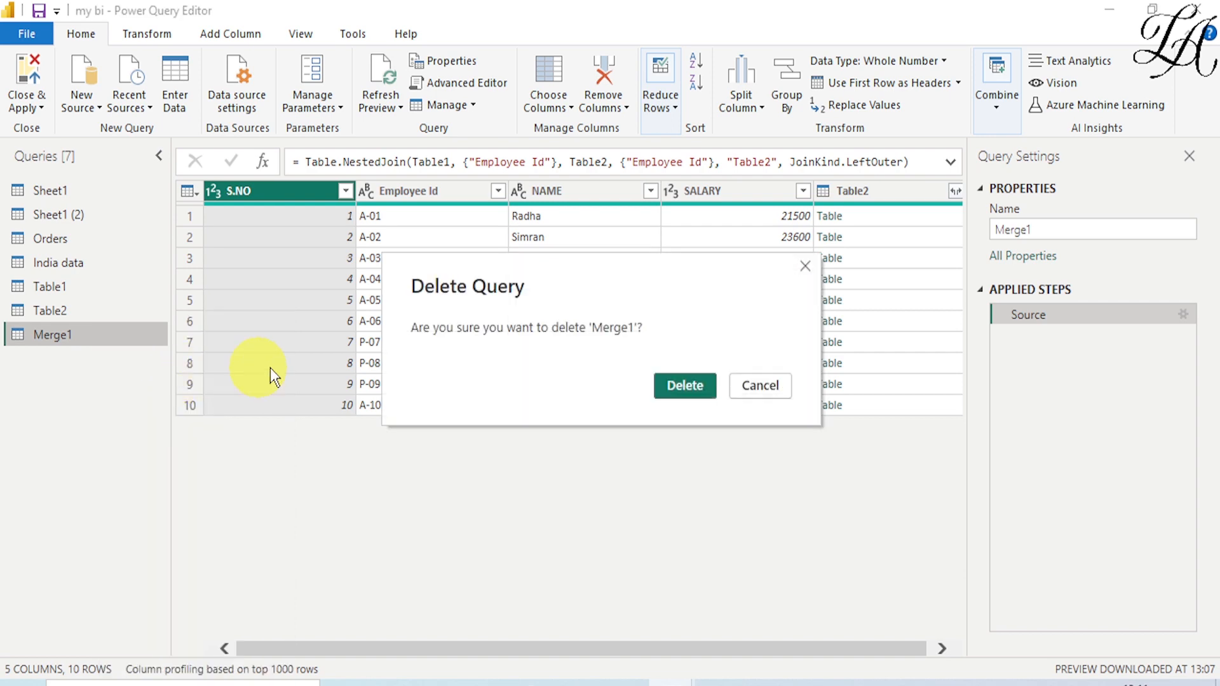
{"action": "left_click", "coordinate": [686, 386]}
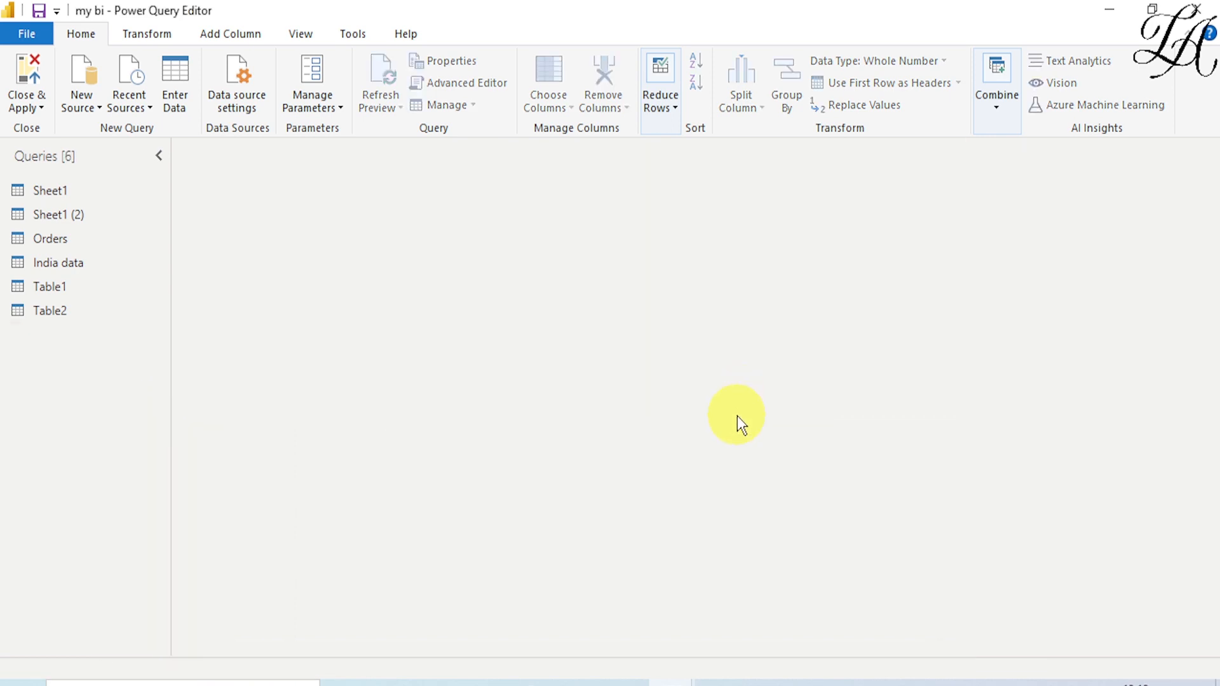
Set up another merge as a new query from Table1, choosing Table2 as the second table.
{"action": "left_click", "coordinate": [66, 283]}
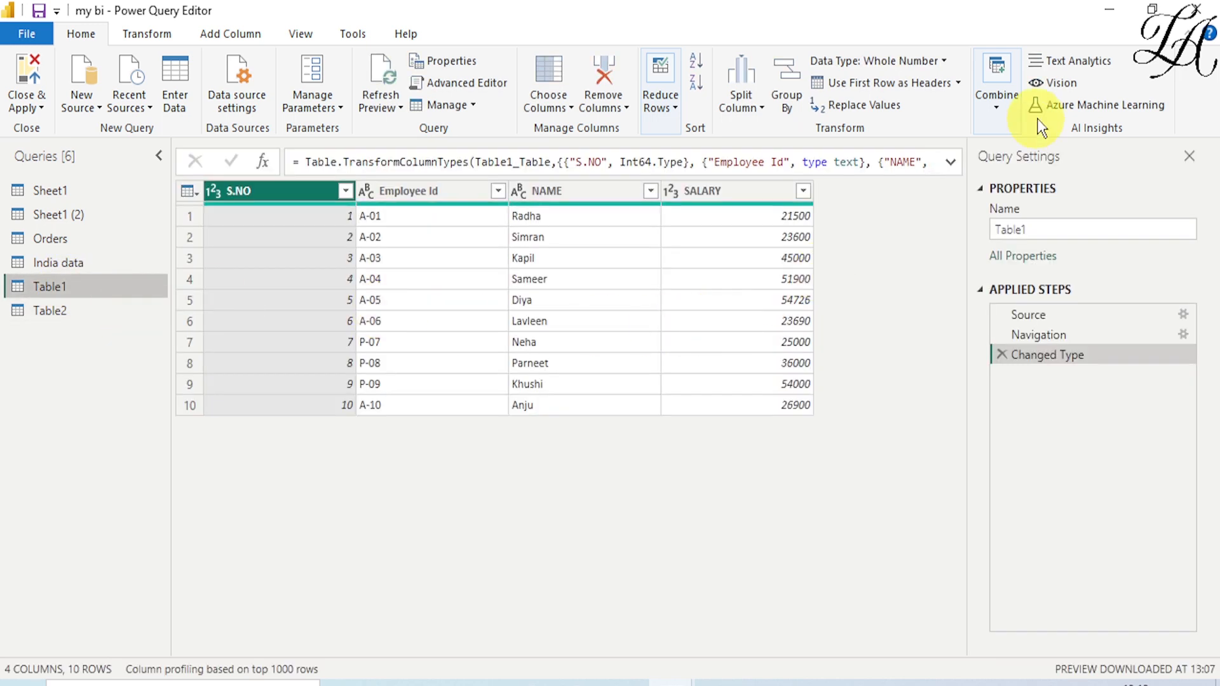
{"action": "left_click", "coordinate": [996, 113]}
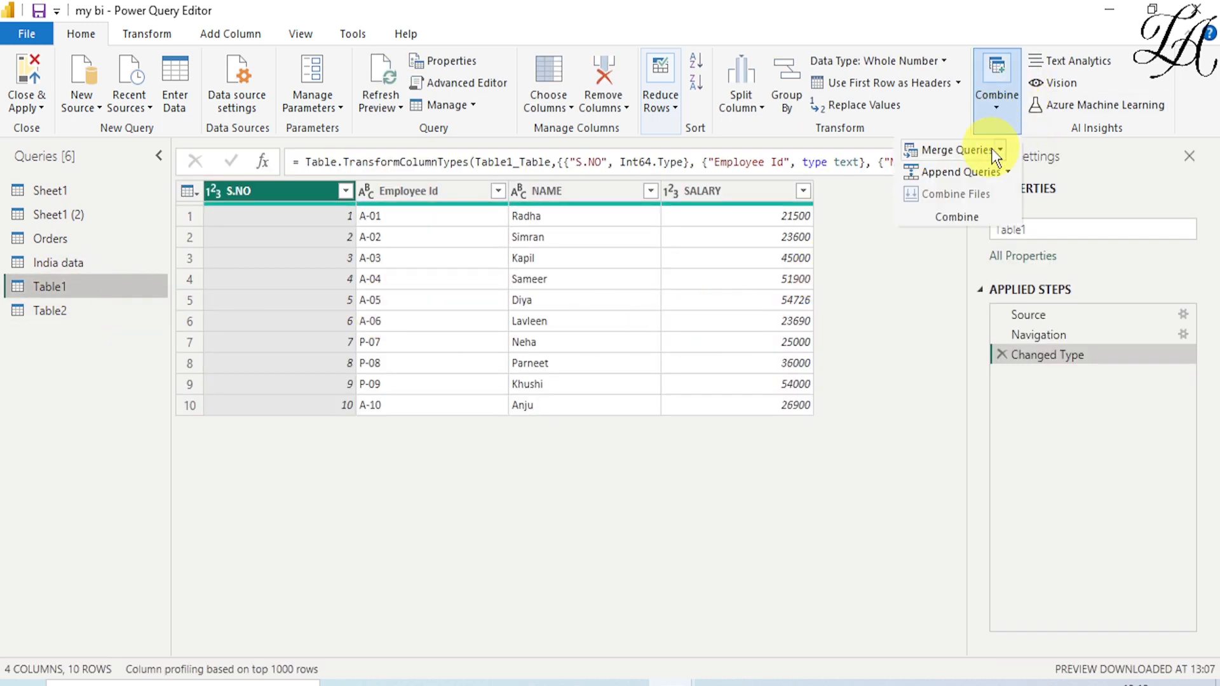
{"action": "left_click", "coordinate": [990, 197]}
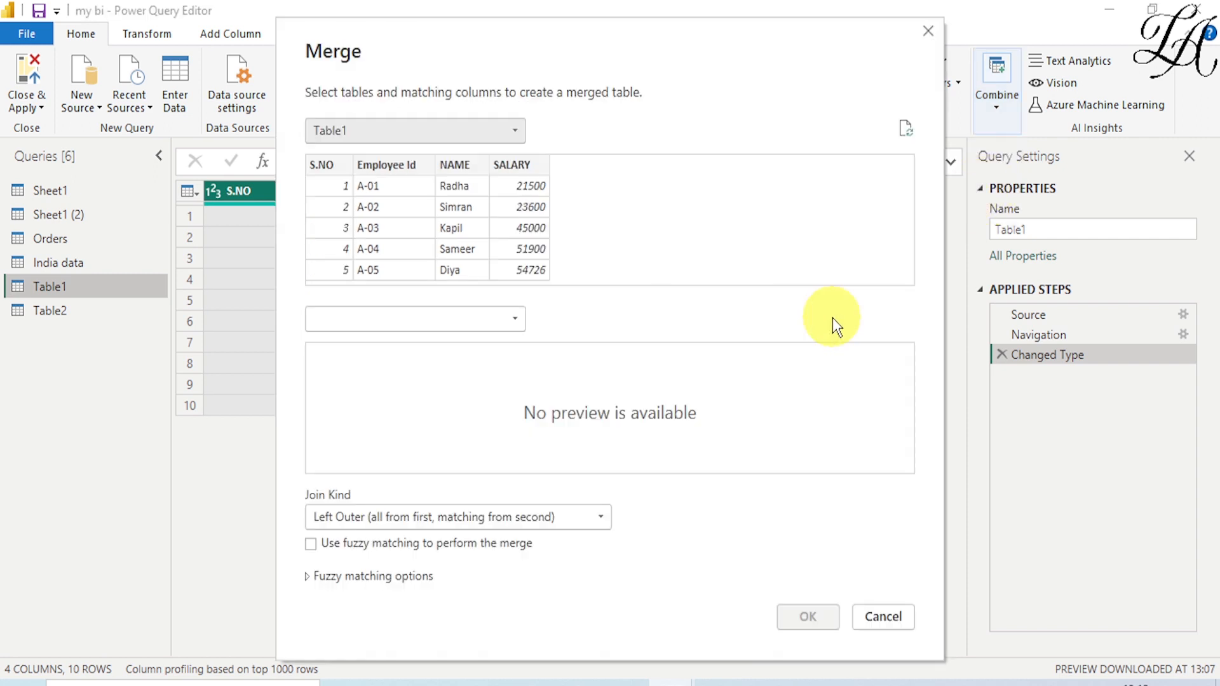
{"action": "left_click", "coordinate": [356, 321]}
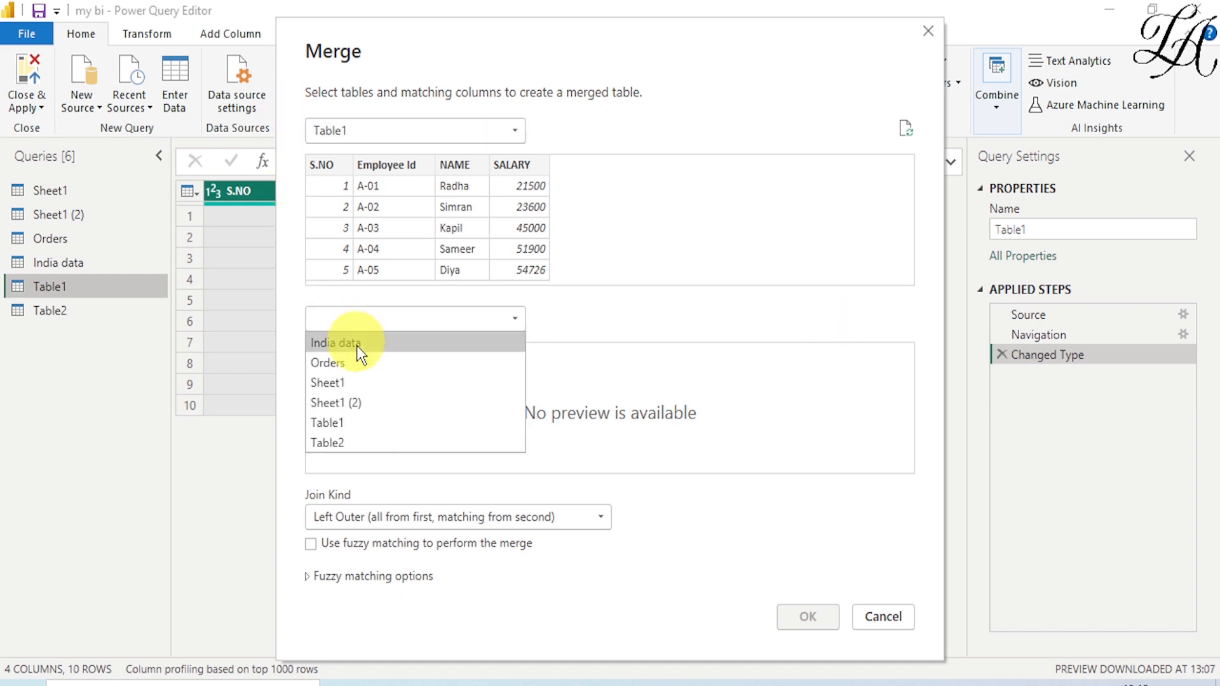
{"action": "left_click", "coordinate": [342, 440]}
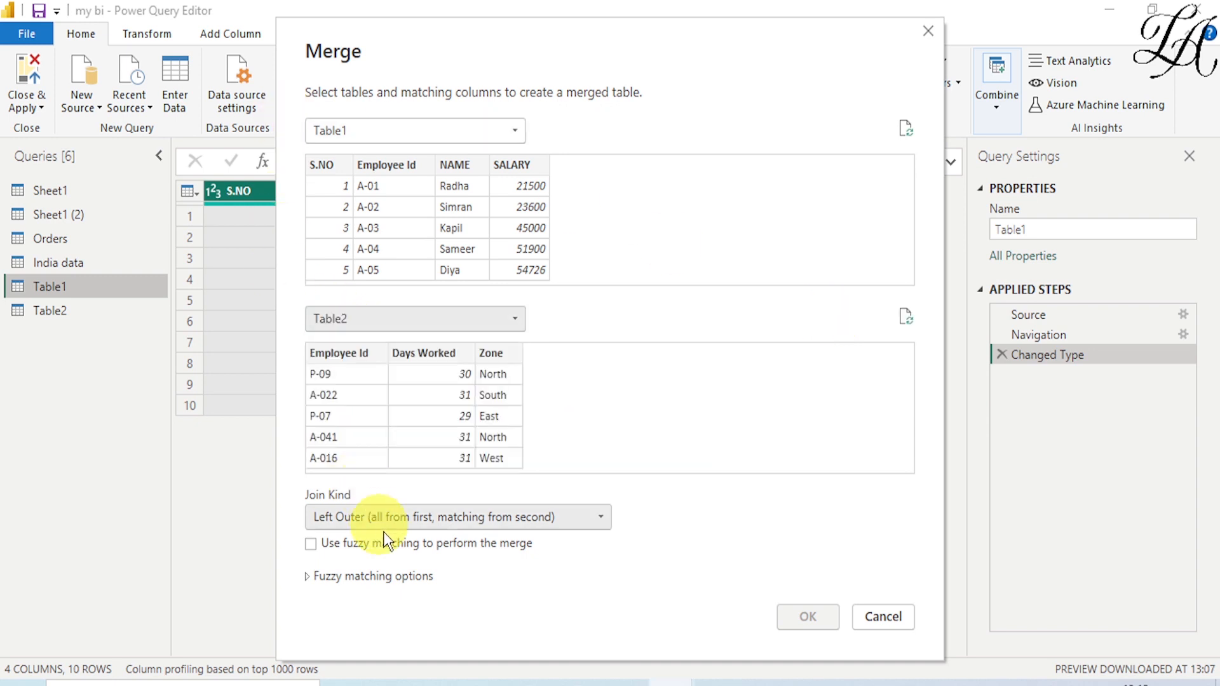
Set the join kind to Right Outer, match both tables on Employee Id, and create the merged query.
{"action": "left_click", "coordinate": [398, 519]}
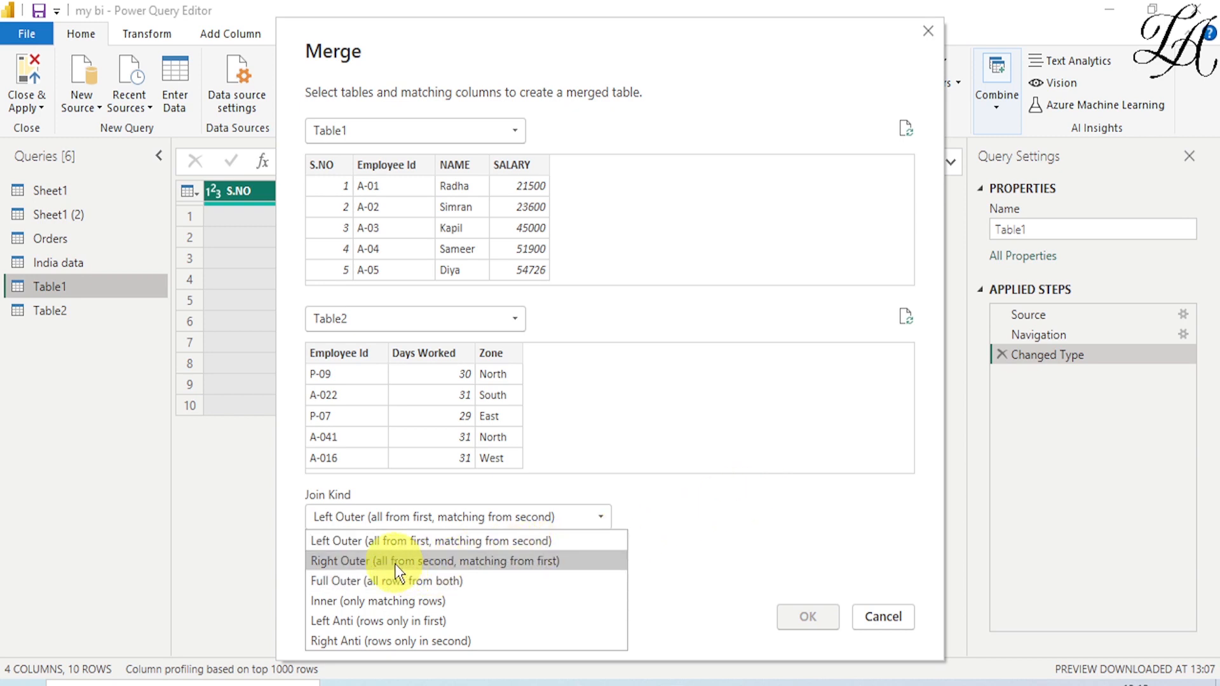
{"action": "left_click", "coordinate": [360, 560]}
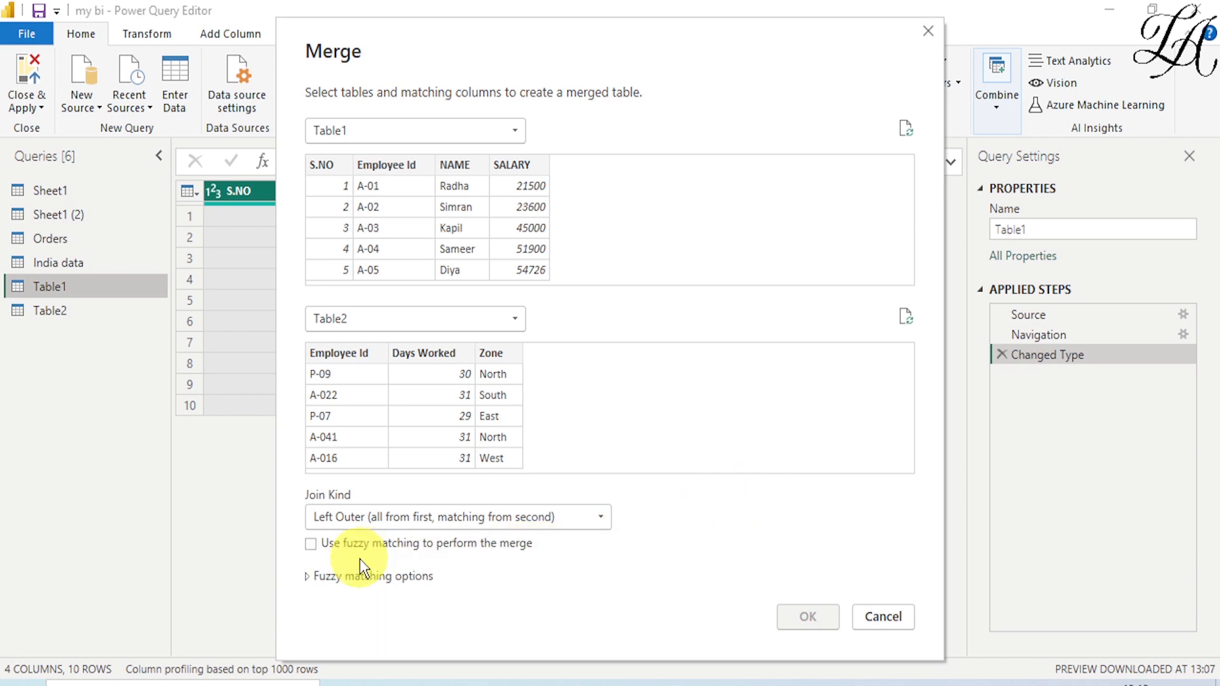
{"action": "left_click", "coordinate": [385, 166]}
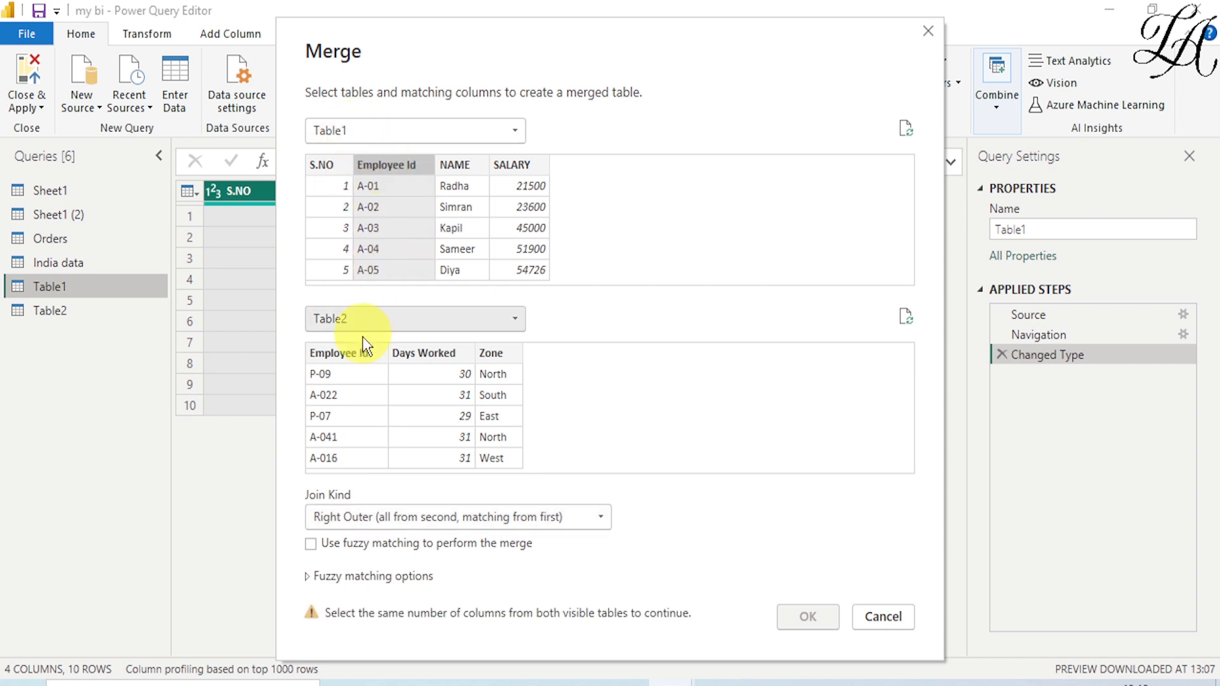
{"action": "left_click", "coordinate": [353, 354]}
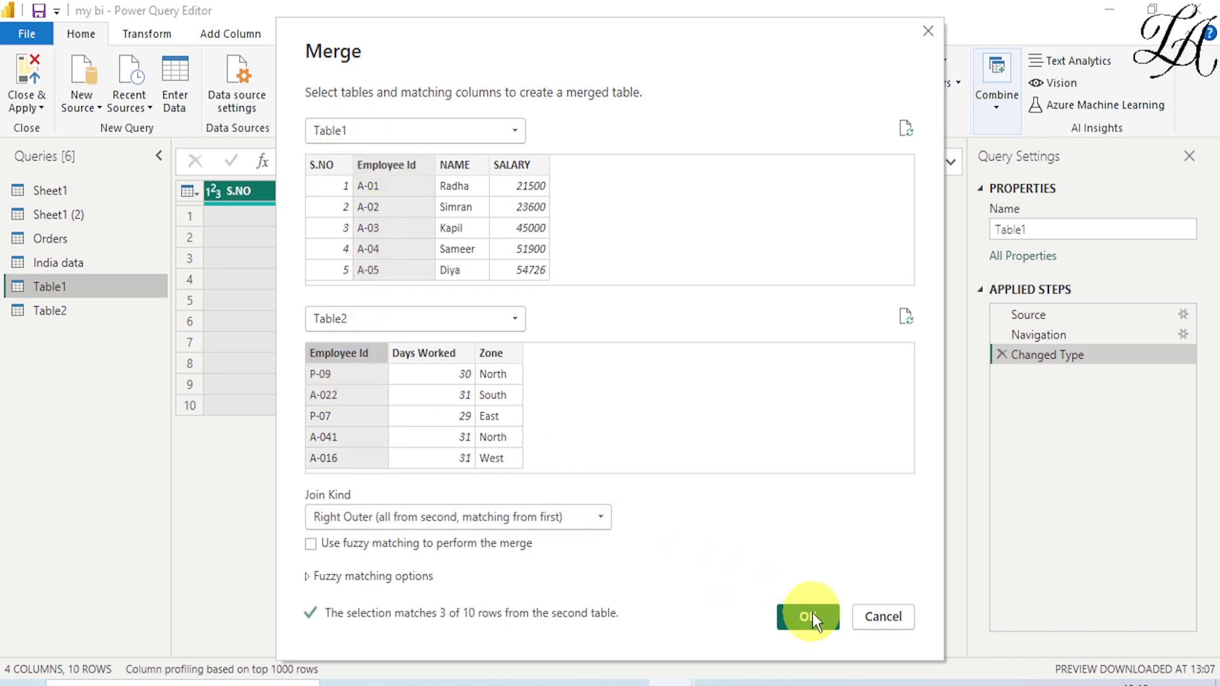
{"action": "left_click", "coordinate": [813, 613]}
Expand the Table2 column of the right outer merge into Employee Id, Days Worked and Zone, and review the added columns.
{"action": "left_click", "coordinate": [951, 190]}
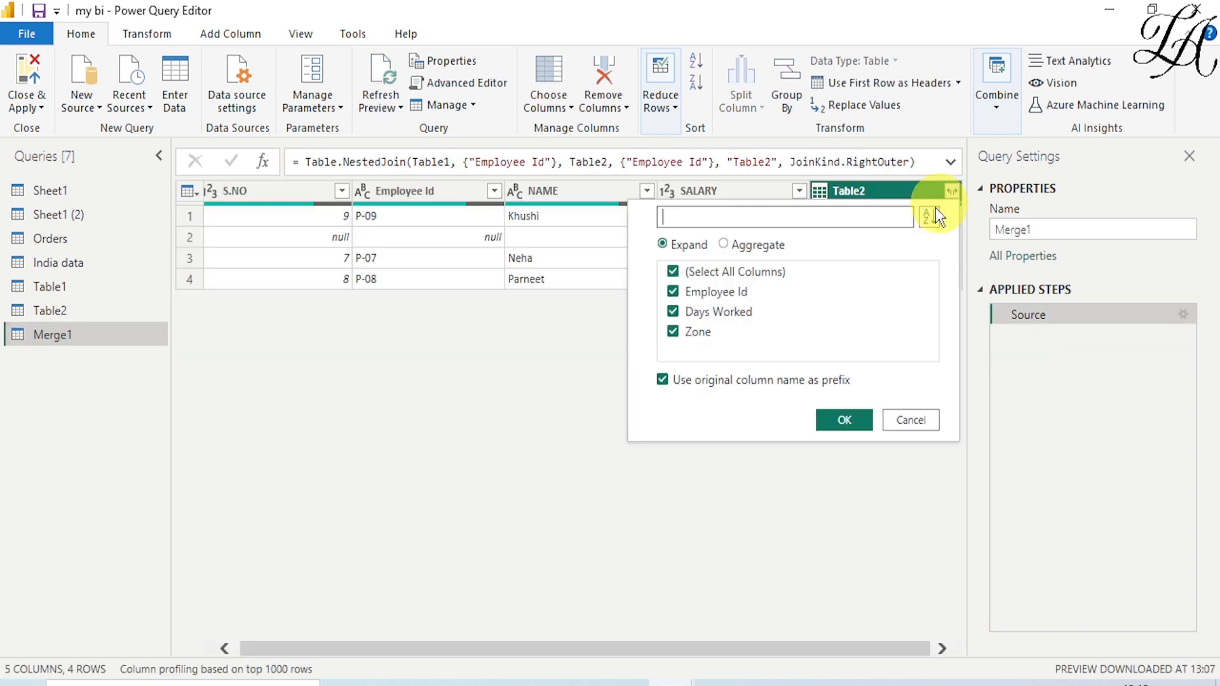
{"action": "left_click", "coordinate": [845, 420]}
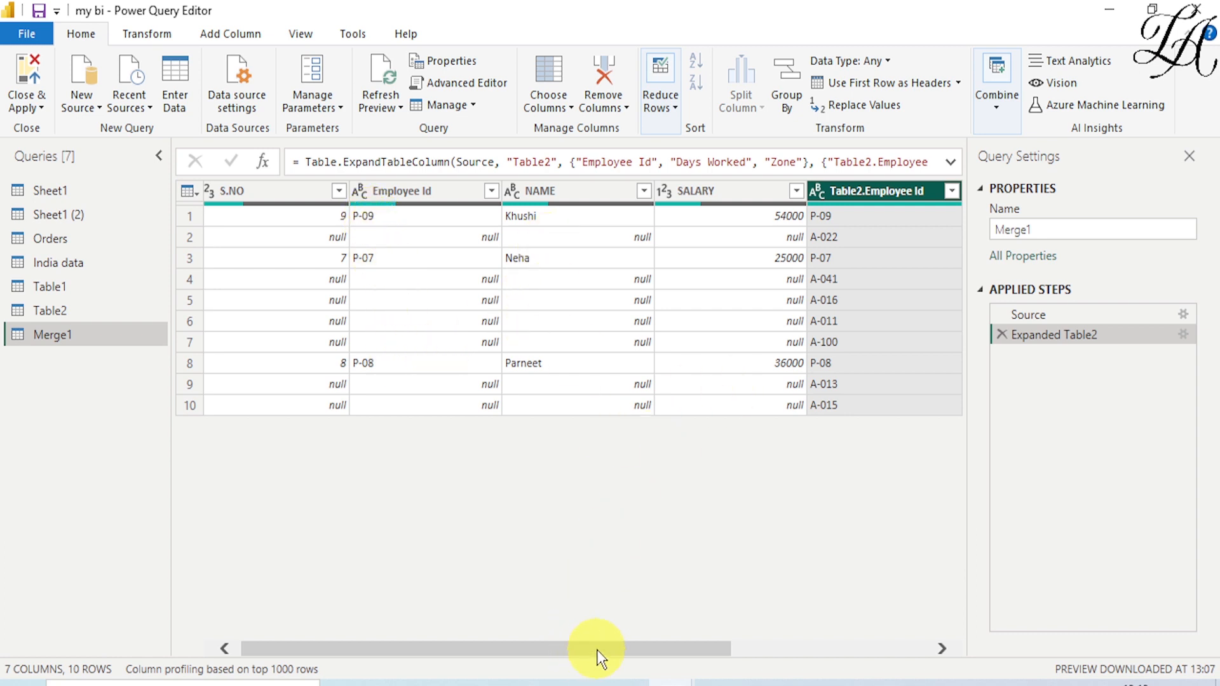
{"action": "left_click_drag", "start_coordinate": [596, 650], "coordinate": [818, 663]}
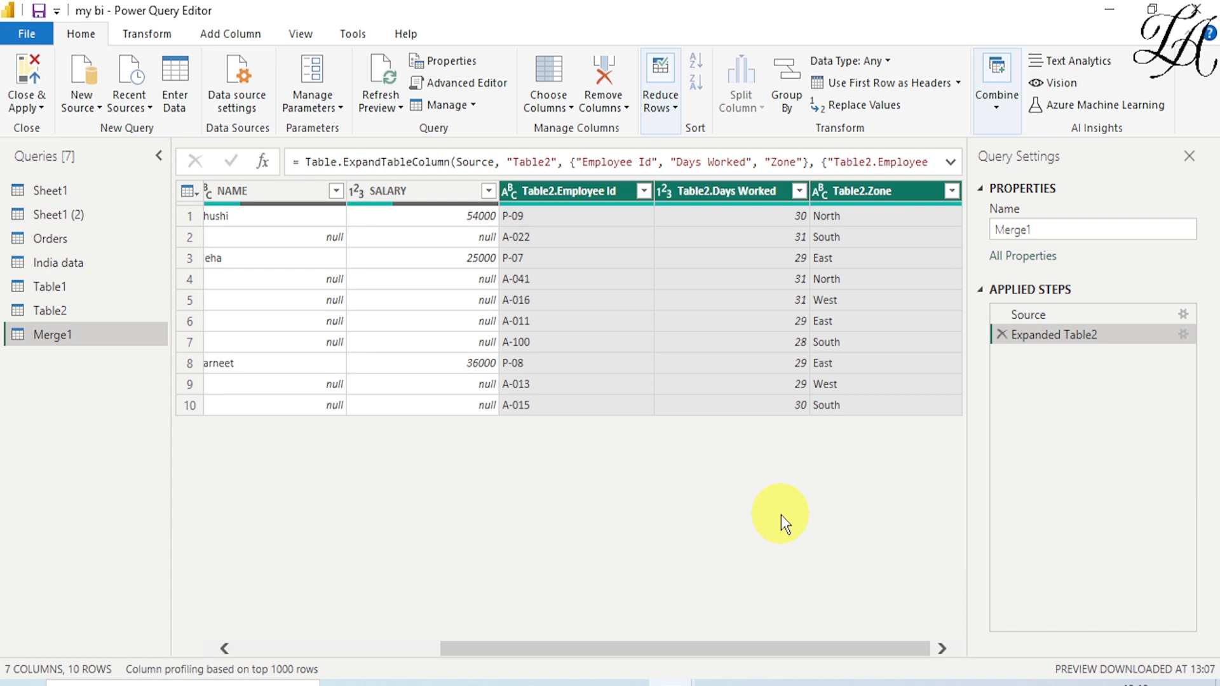
Start a new merge query from Table1 and choose Table2 as the second table.
{"action": "left_click", "coordinate": [86, 291]}
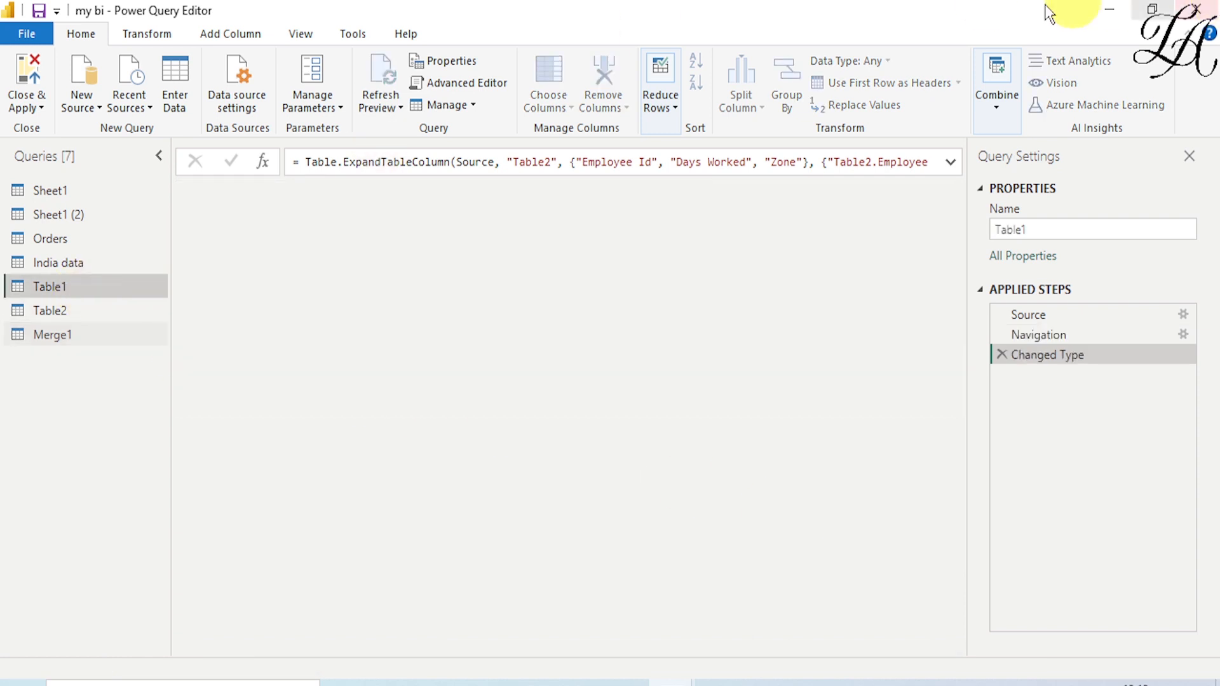
{"action": "left_click", "coordinate": [996, 107]}
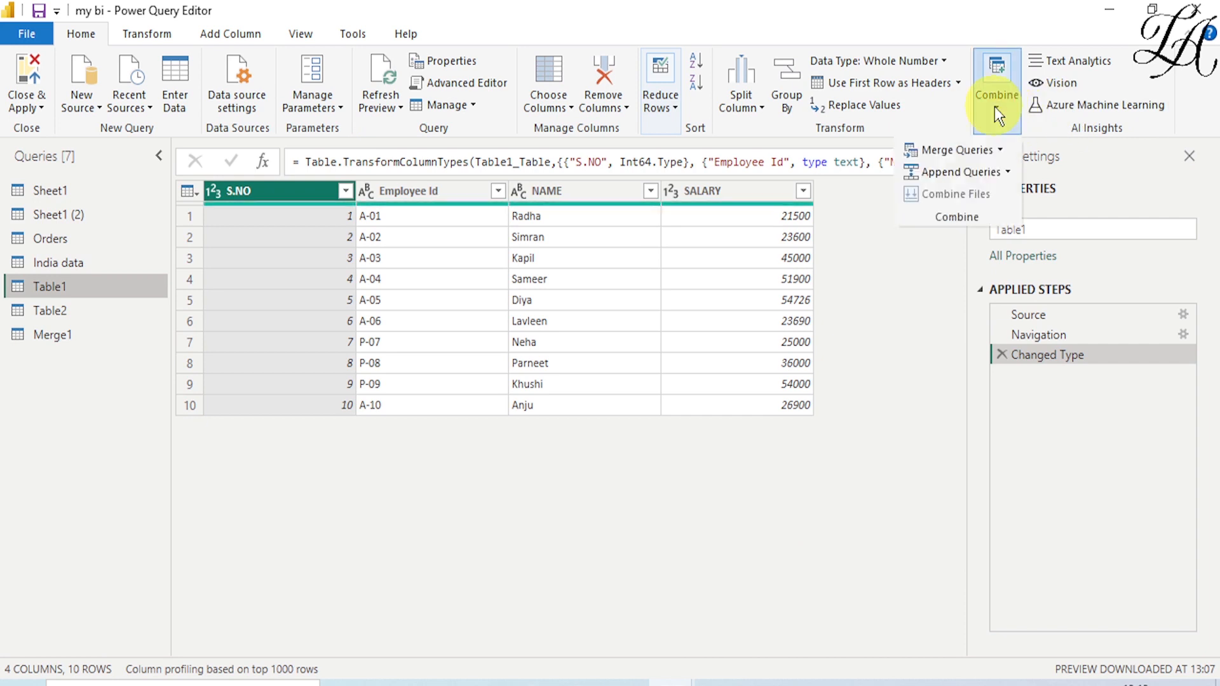
{"action": "left_click", "coordinate": [1000, 150]}
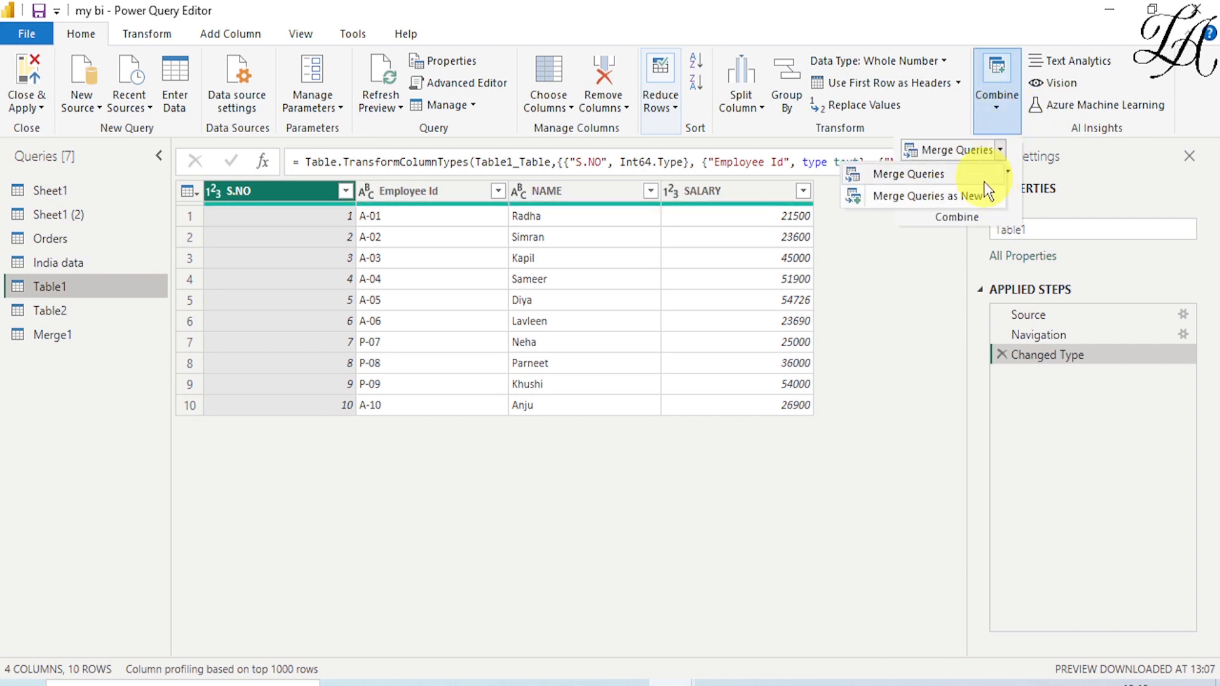
{"action": "left_click", "coordinate": [974, 196]}
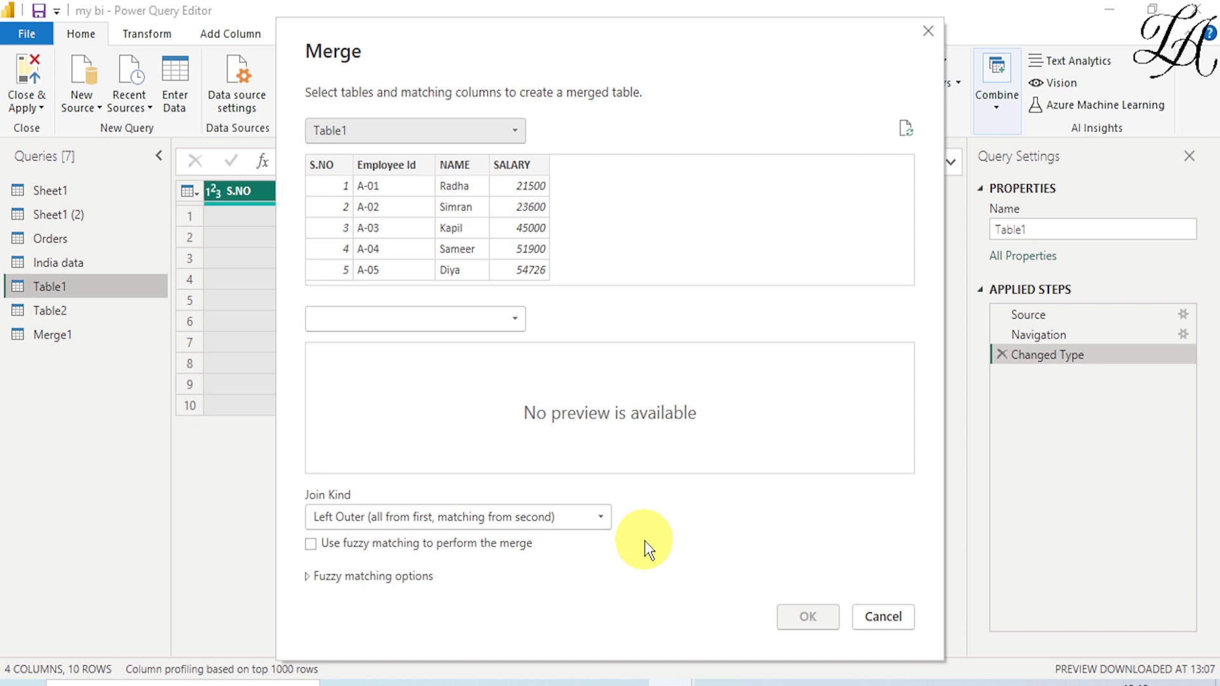
{"action": "left_click", "coordinate": [410, 326]}
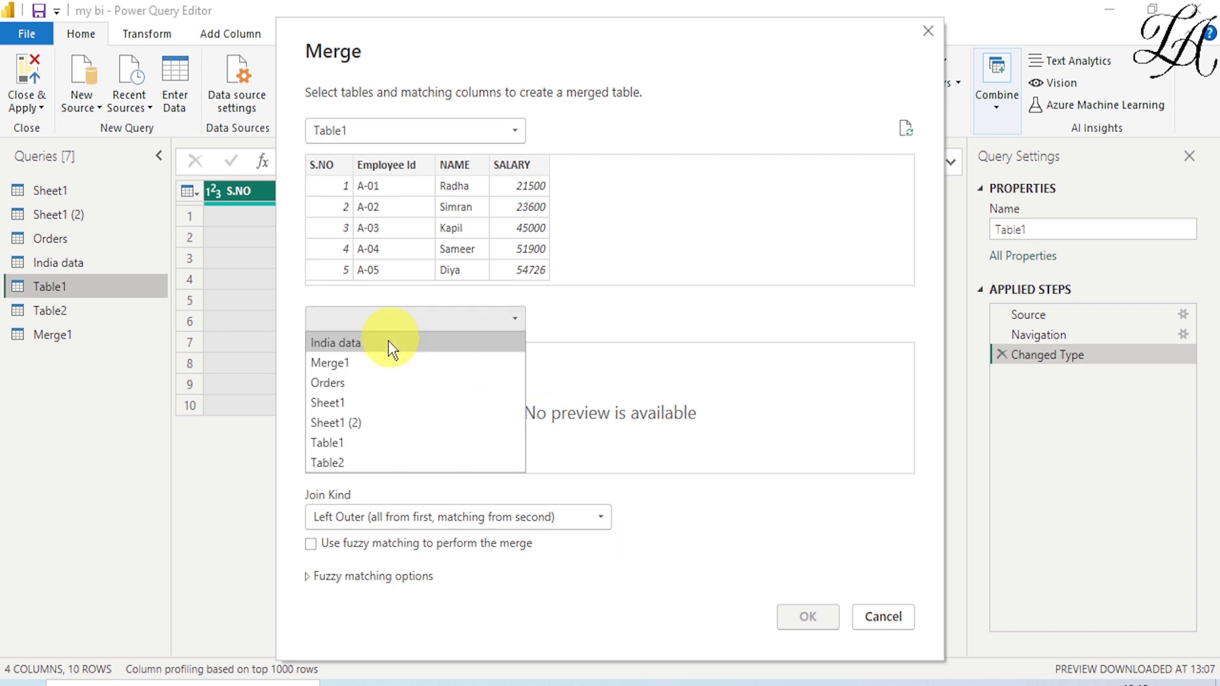
{"action": "left_click", "coordinate": [333, 463]}
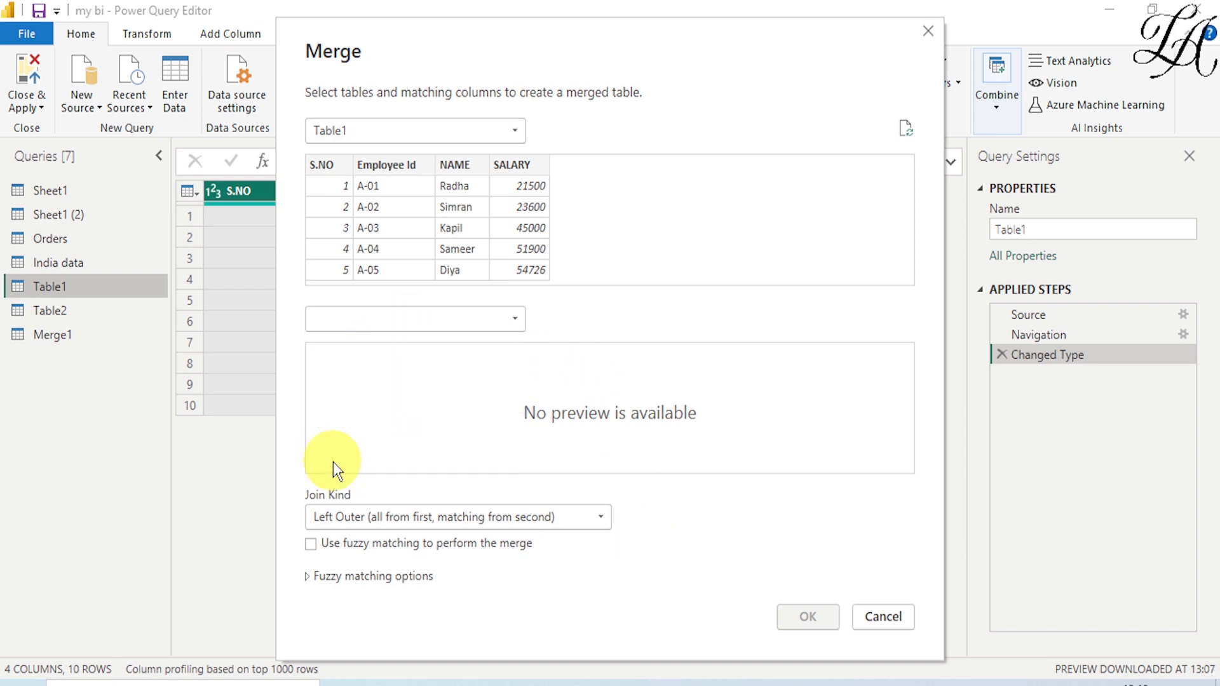
Set the join kind to Full Outer, match both tables on Employee Id, and create the merged query.
{"action": "left_click", "coordinate": [352, 517]}
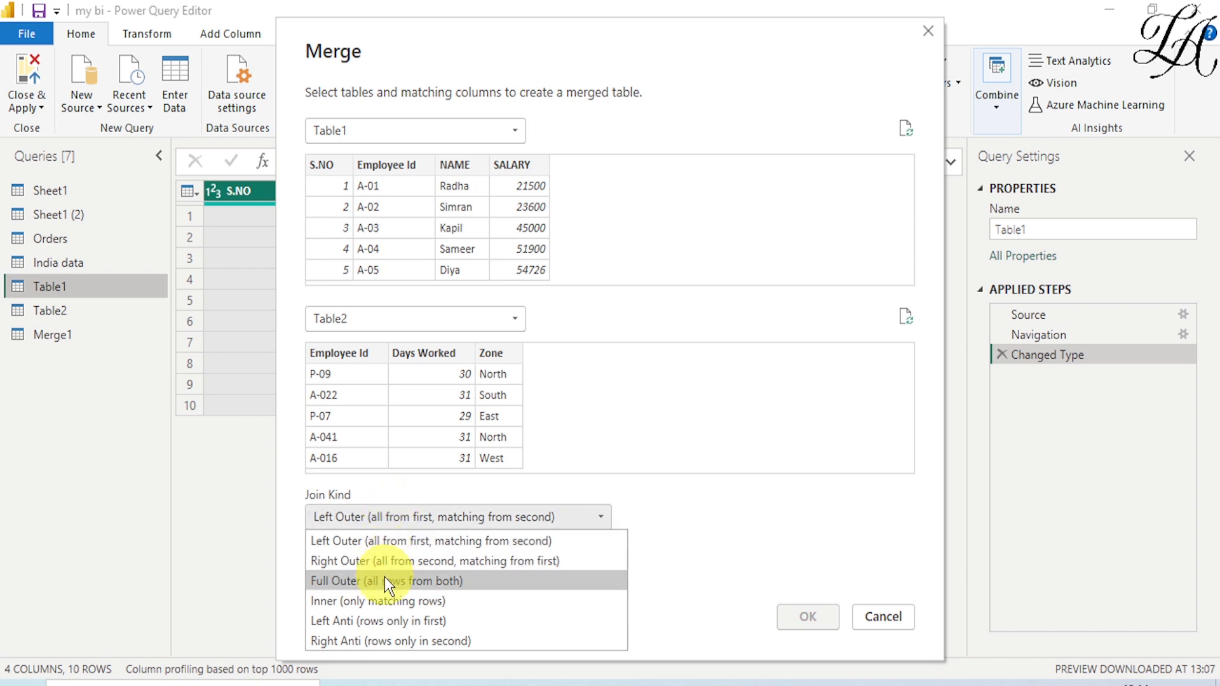
{"action": "left_click", "coordinate": [350, 581]}
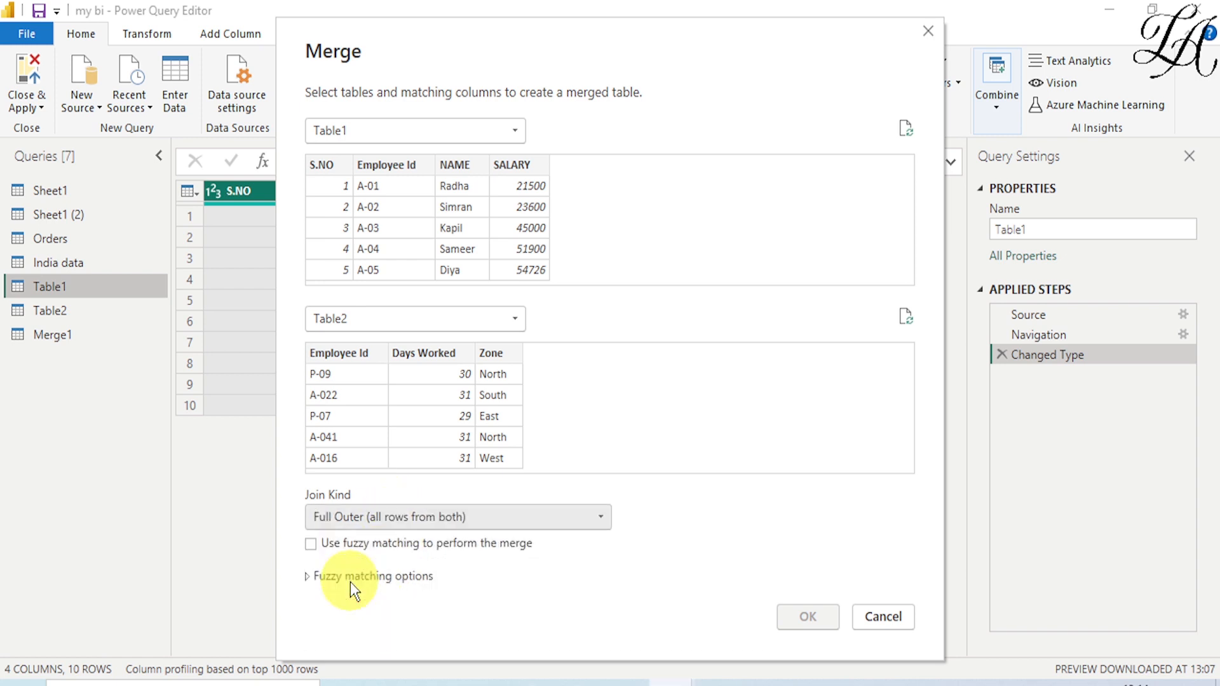
{"action": "left_click", "coordinate": [387, 212]}
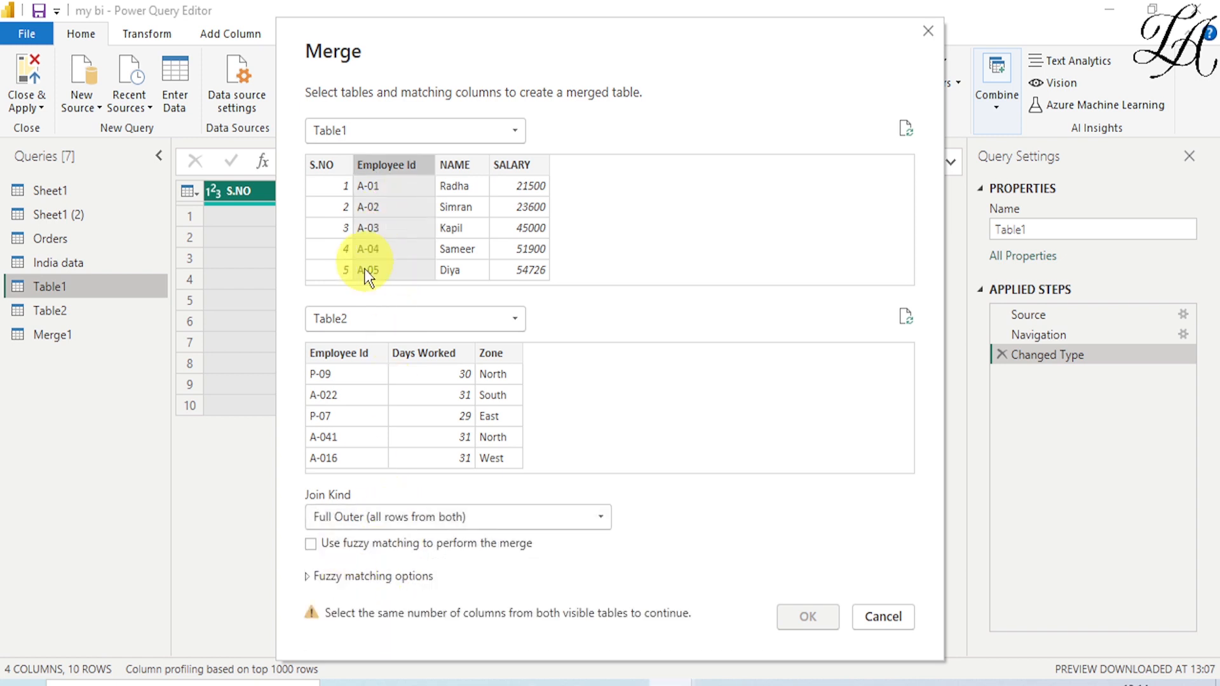
{"action": "left_click", "coordinate": [349, 397]}
{"action": "left_click", "coordinate": [808, 617]}
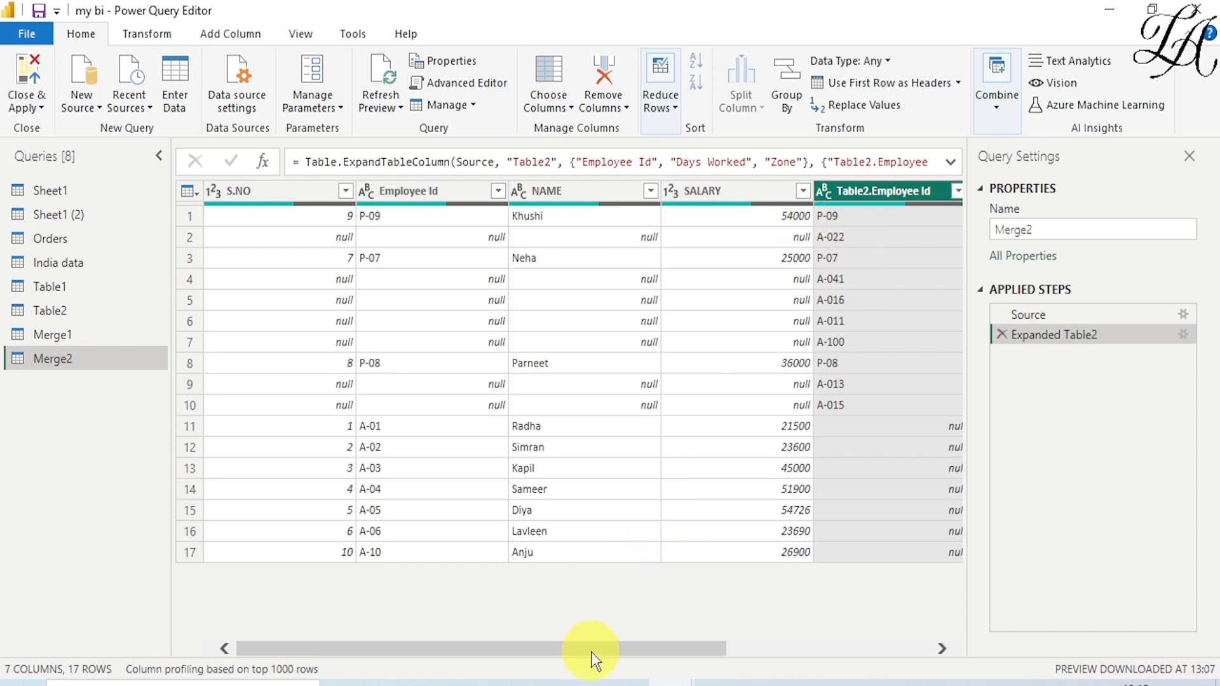
Review the expanded Table2 Employee Id, Days Worked and Zone columns of the full outer merge.
{"action": "left_click_drag", "start_coordinate": [591, 650], "coordinate": [778, 650]}
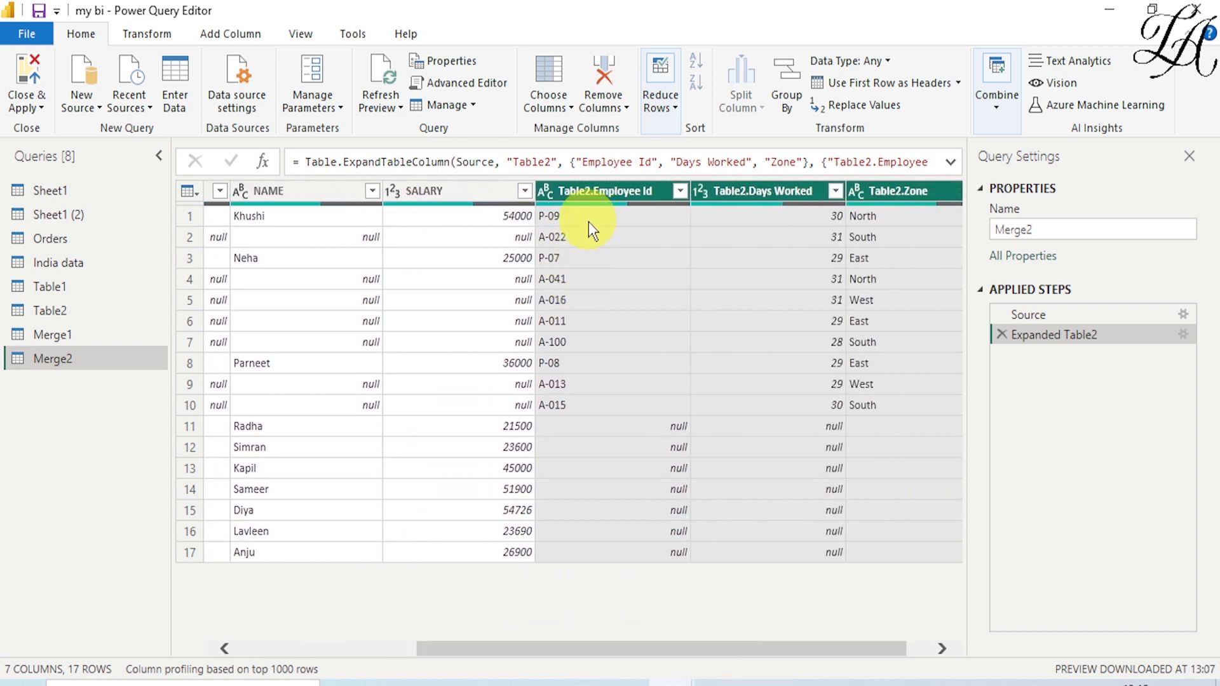
{"action": "left_click", "coordinate": [807, 236]}
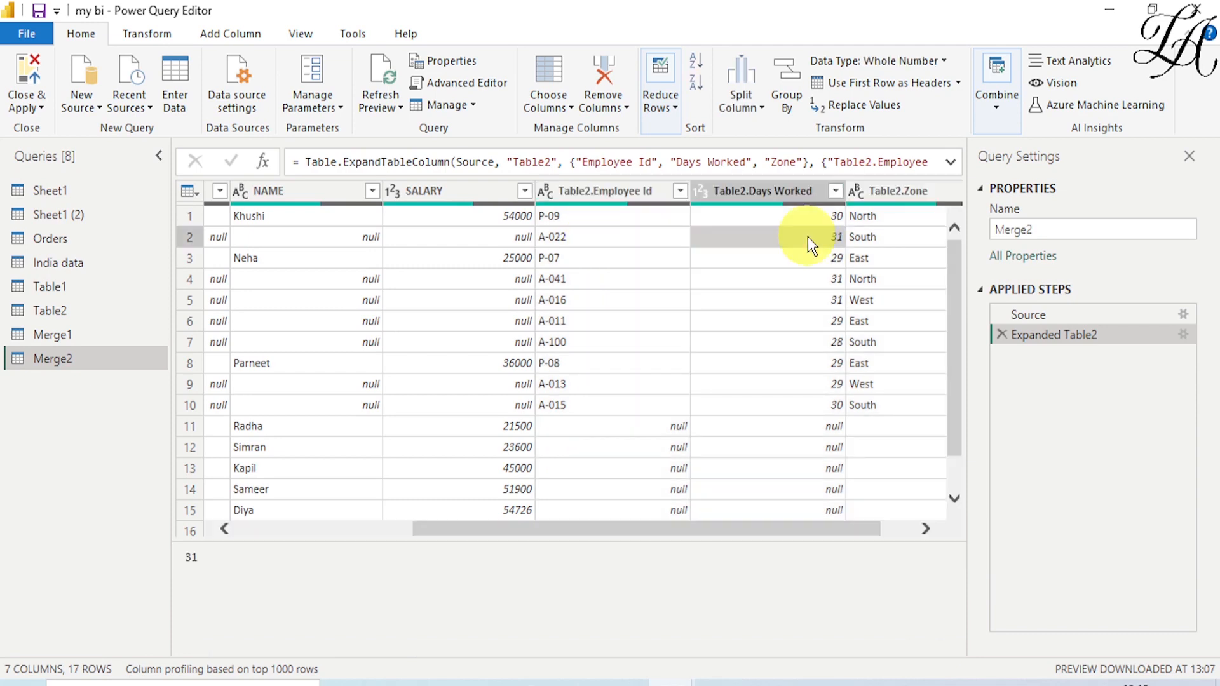
{"action": "left_click", "coordinate": [872, 238]}
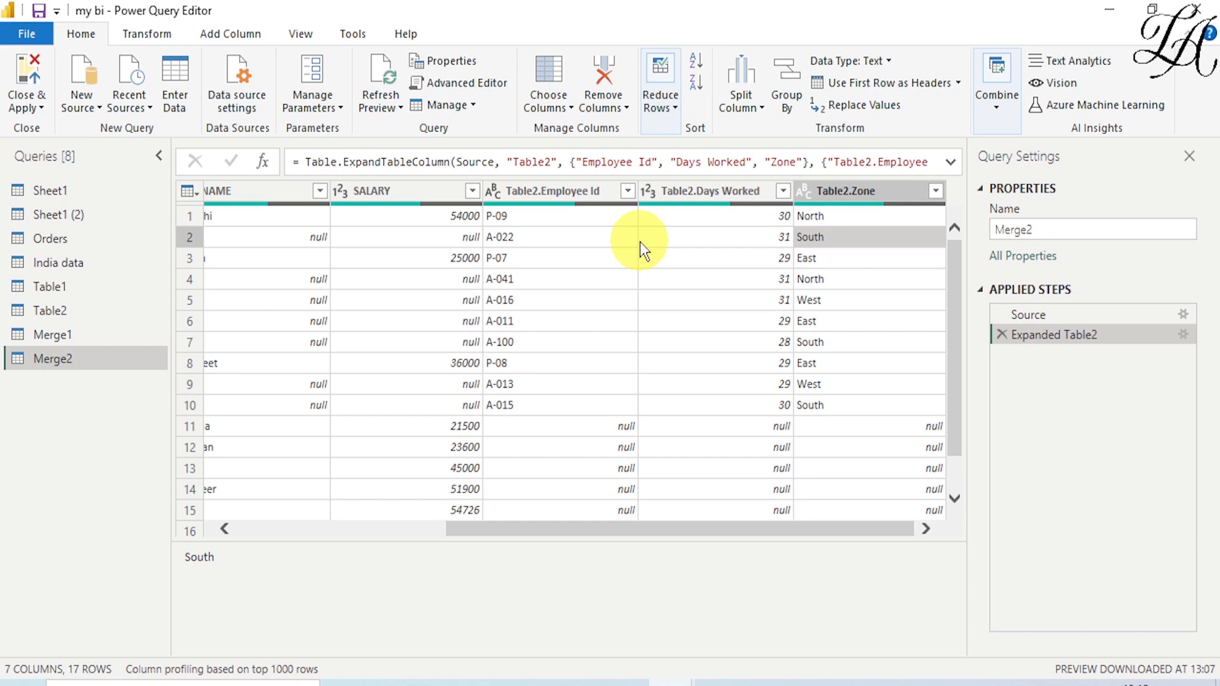
Set up another merge as a new query from Table1, with Table2 as the second table.
{"action": "left_click", "coordinate": [95, 288]}
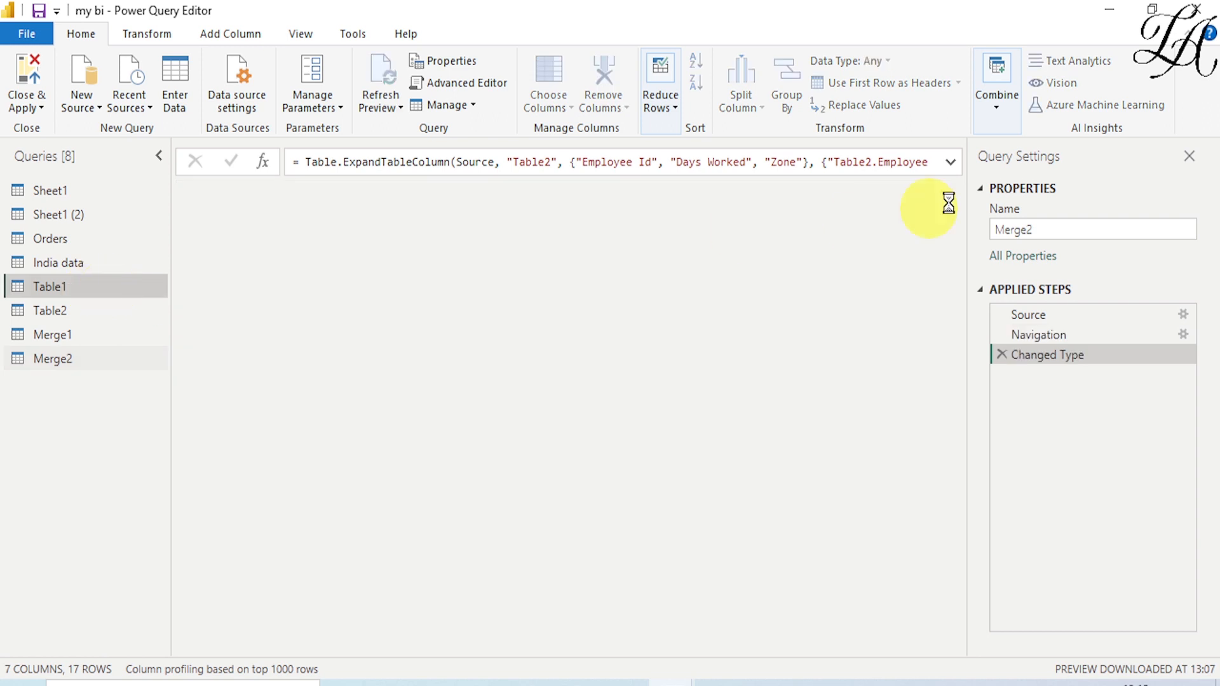
{"action": "left_click", "coordinate": [1005, 107]}
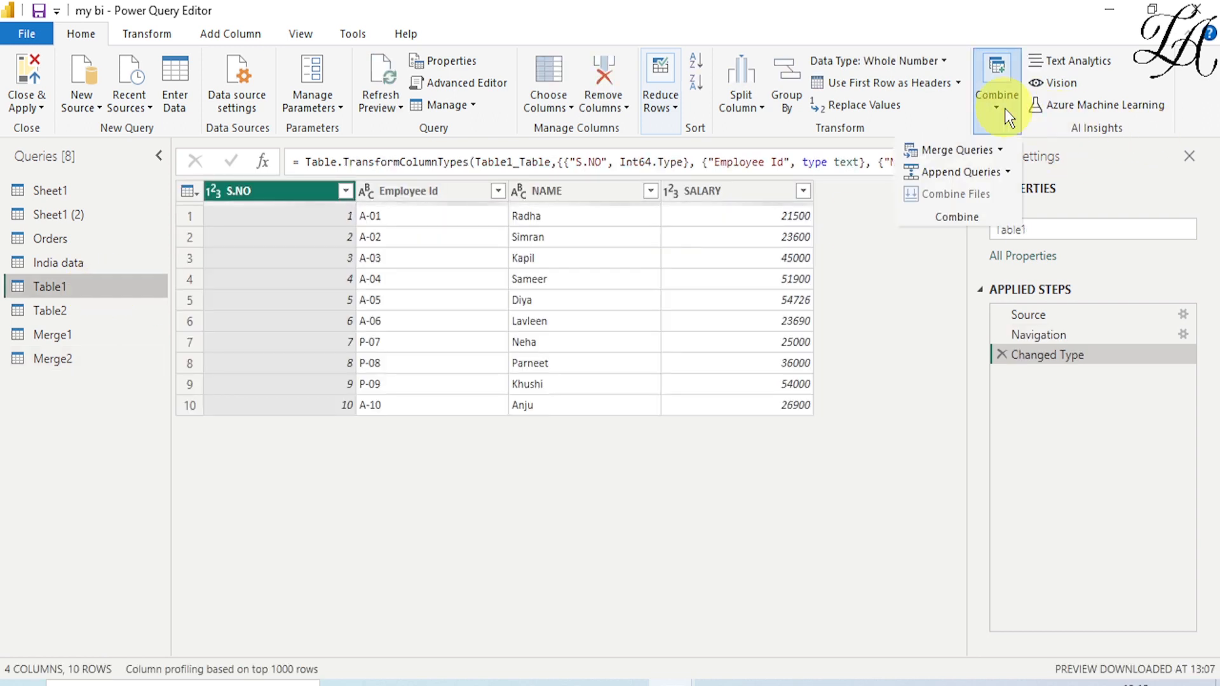
{"action": "left_click", "coordinate": [997, 152]}
{"action": "left_click", "coordinate": [979, 198]}
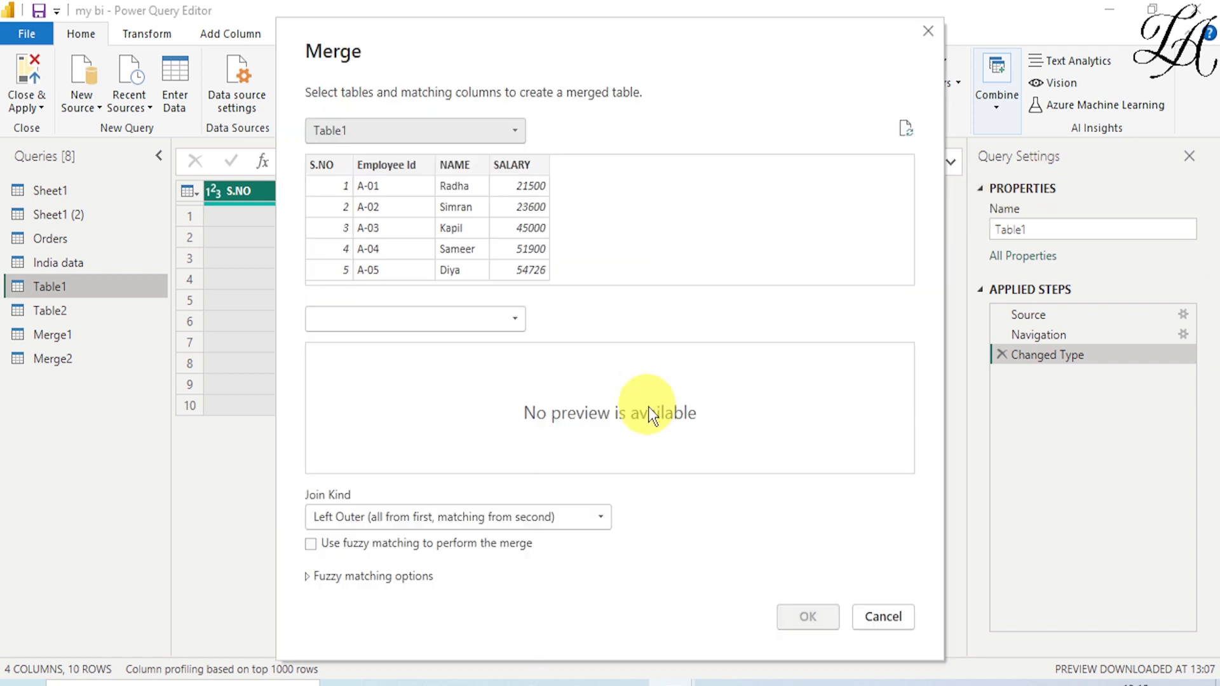
{"action": "left_click", "coordinate": [390, 326]}
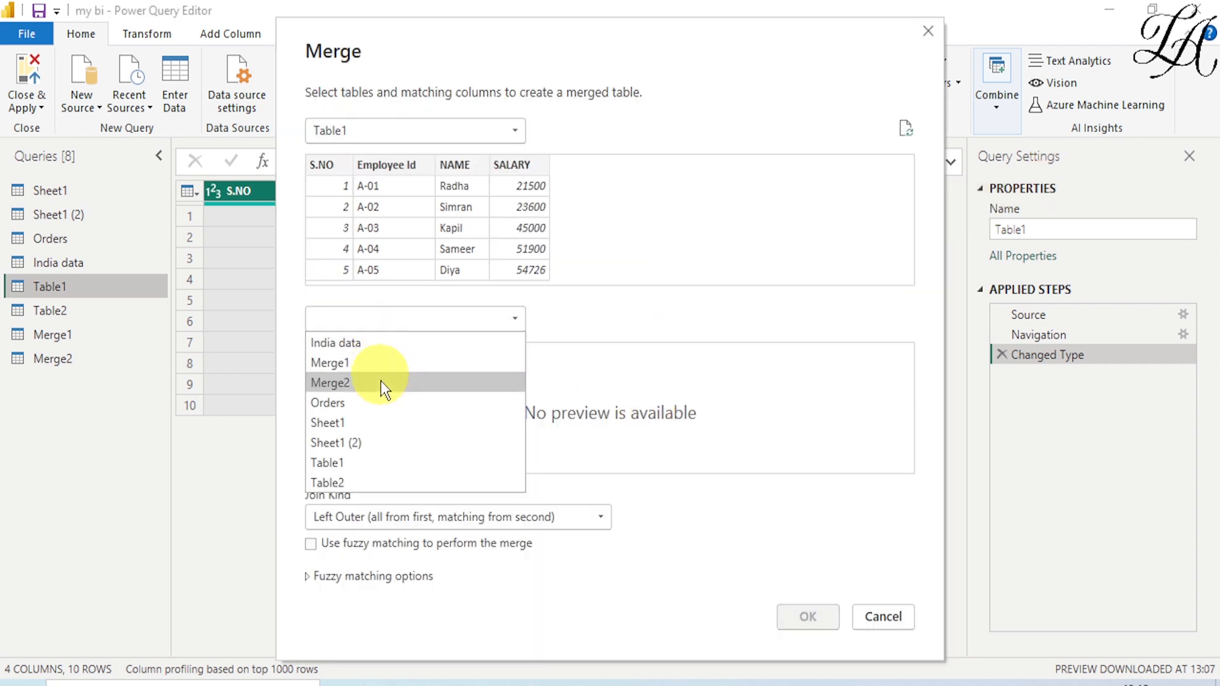
{"action": "left_click", "coordinate": [371, 483]}
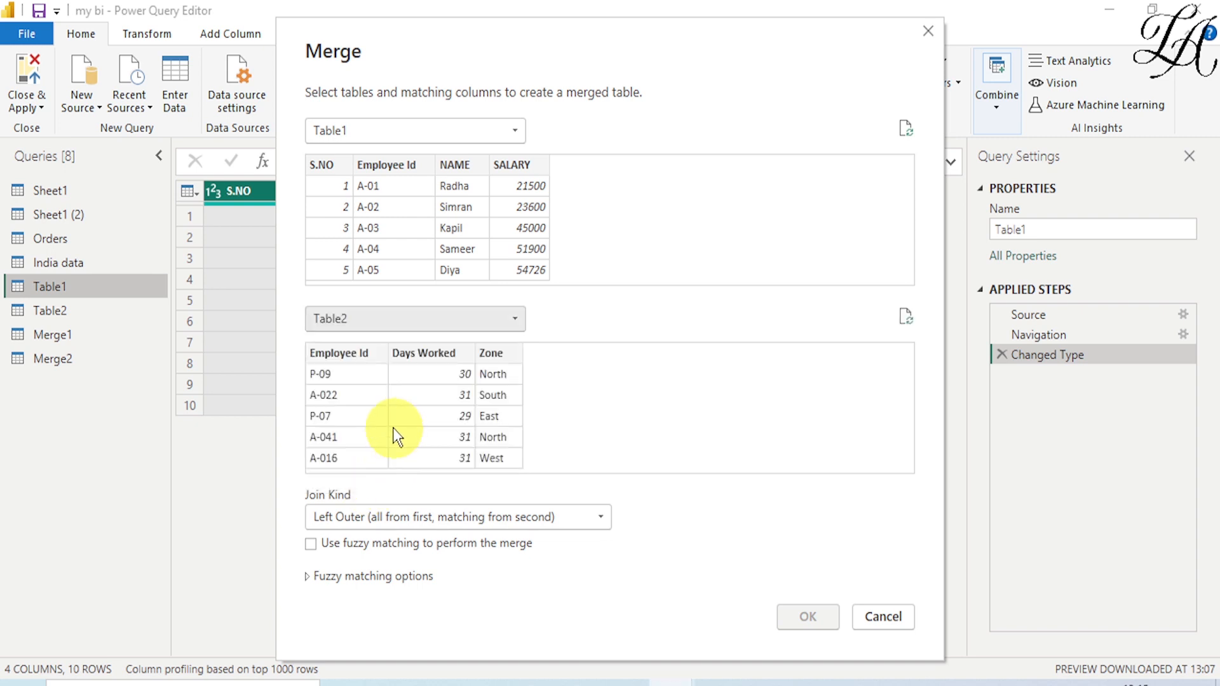
Match both tables on Employee Id, set the join kind to Inner, and create the merged query.
{"action": "left_click", "coordinate": [407, 240]}
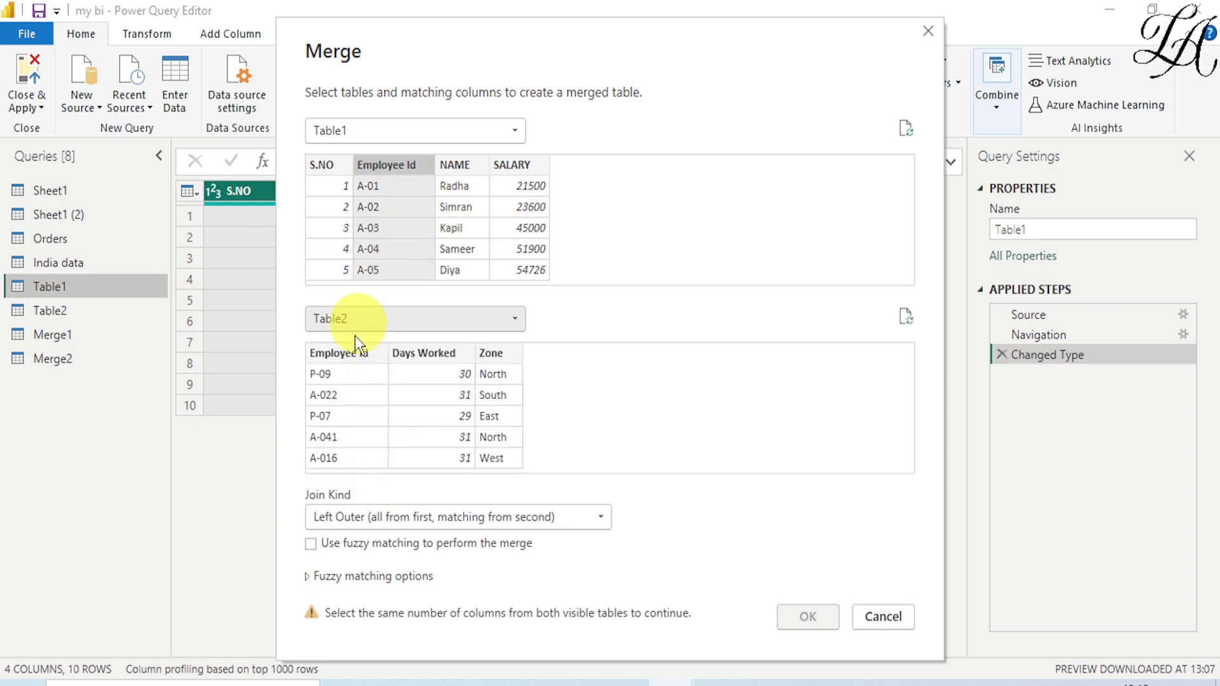
{"action": "left_click", "coordinate": [341, 404]}
{"action": "left_click", "coordinate": [601, 520]}
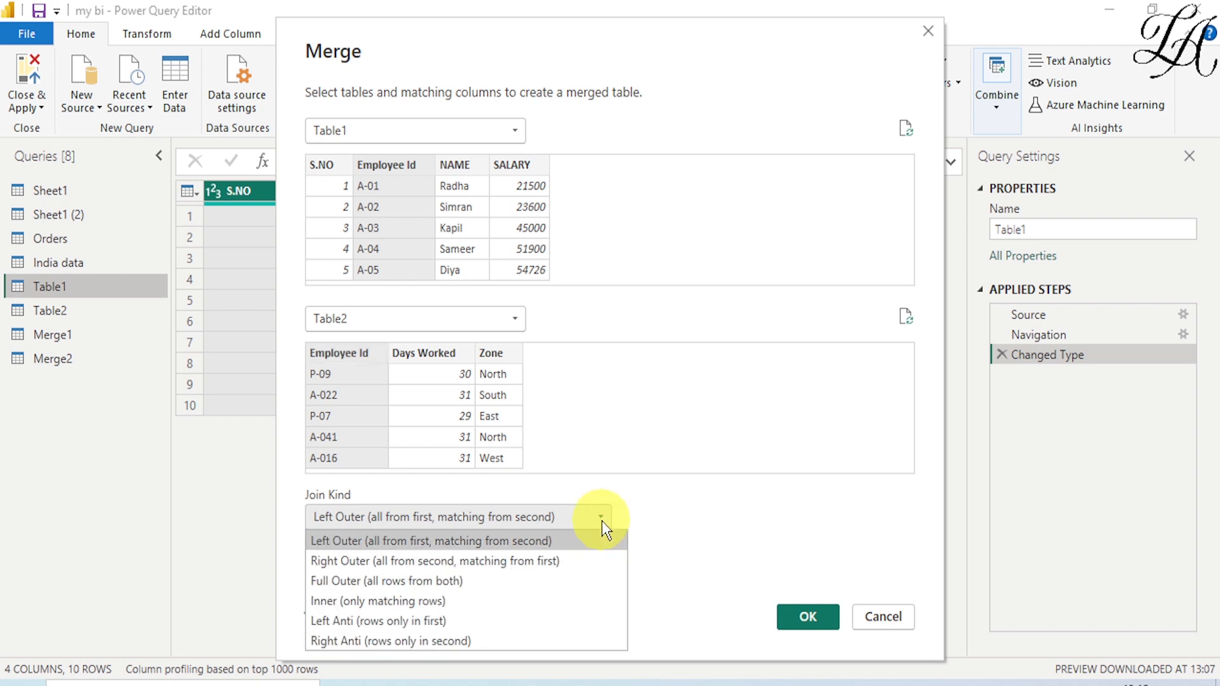
{"action": "left_click", "coordinate": [357, 605]}
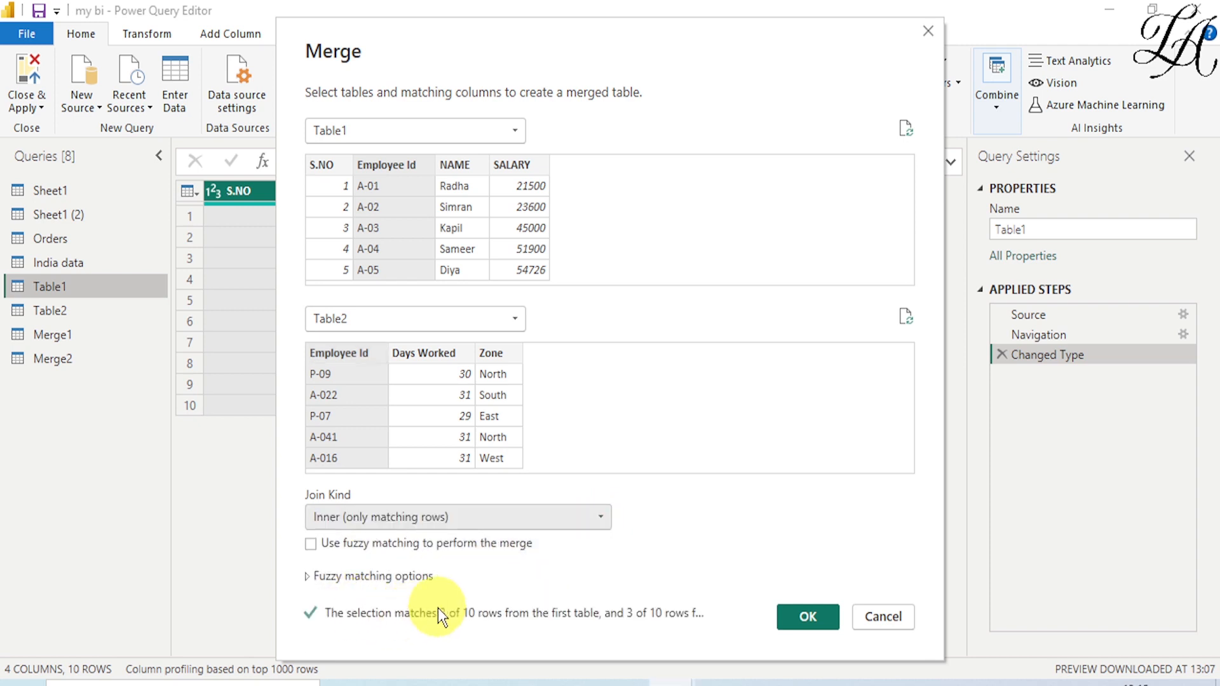
{"action": "left_click", "coordinate": [818, 623]}
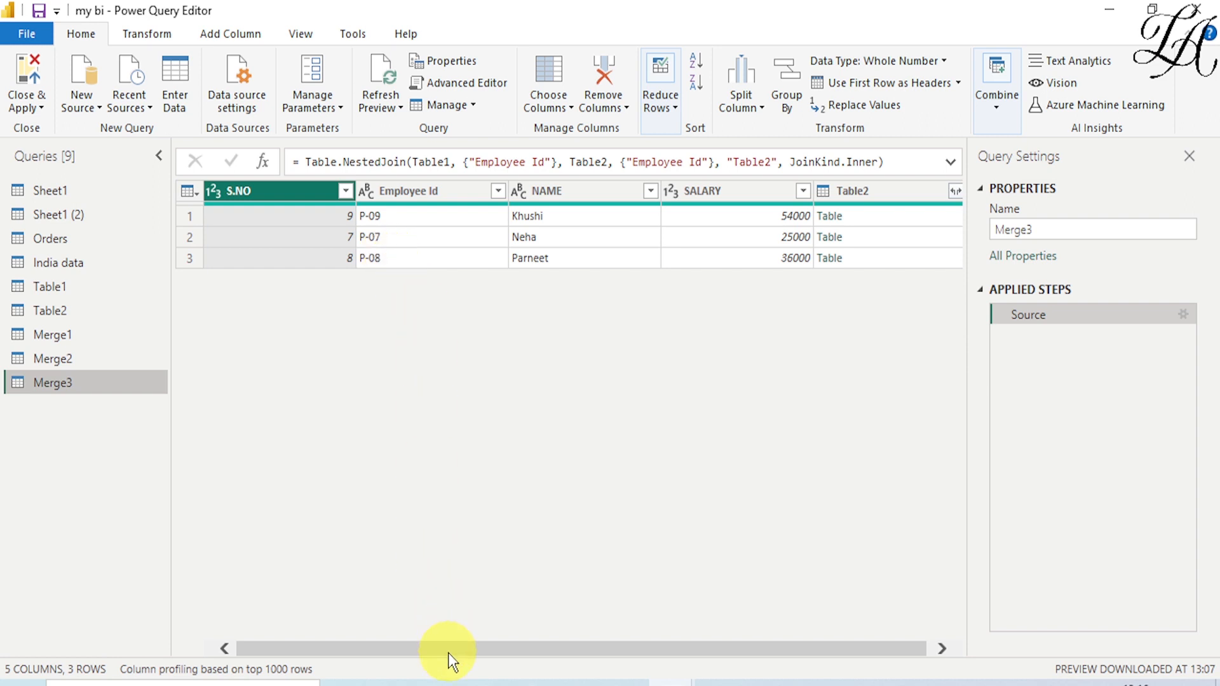
Expand the Table2 column of the inner merge into Employee Id, Days Worked and Zone, and review the added columns.
{"action": "left_click_drag", "start_coordinate": [448, 654], "coordinate": [610, 610]}
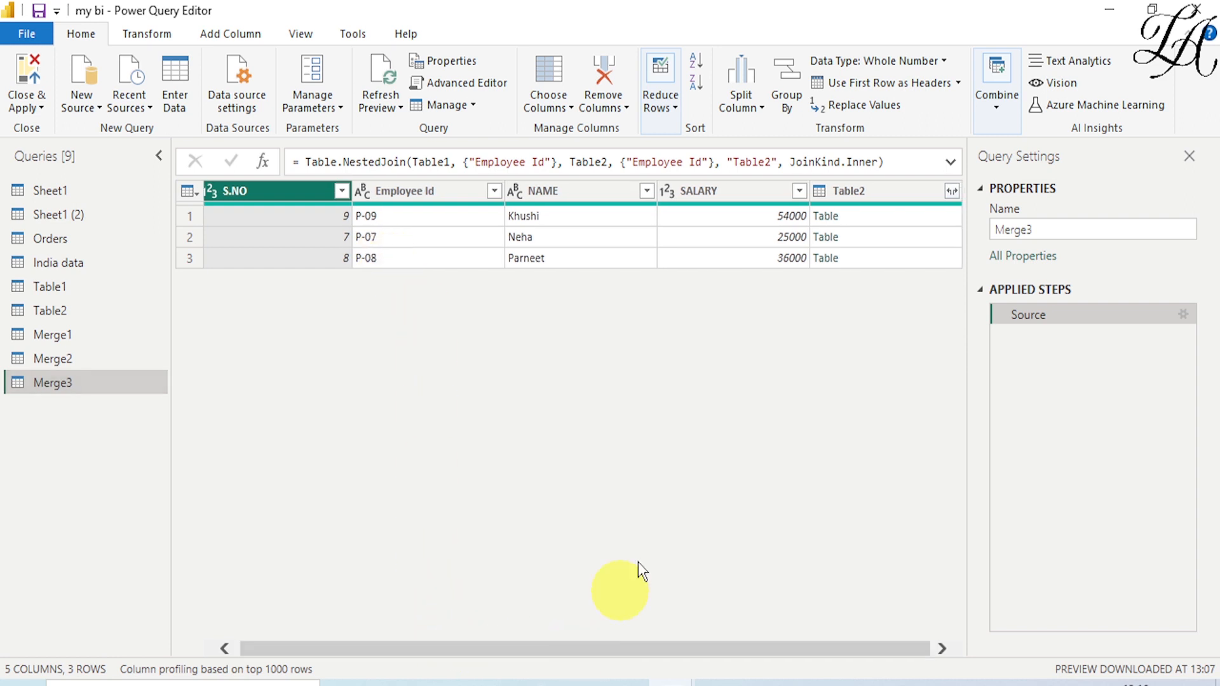
{"action": "left_click", "coordinate": [951, 193]}
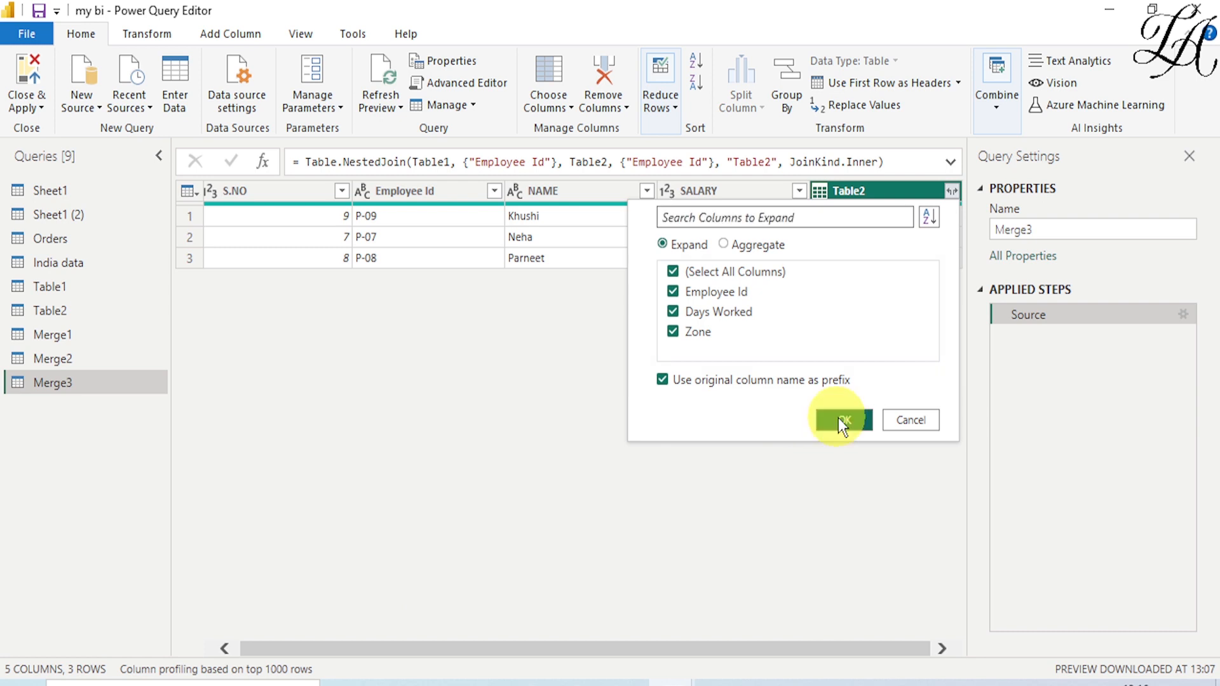
{"action": "left_click", "coordinate": [837, 419]}
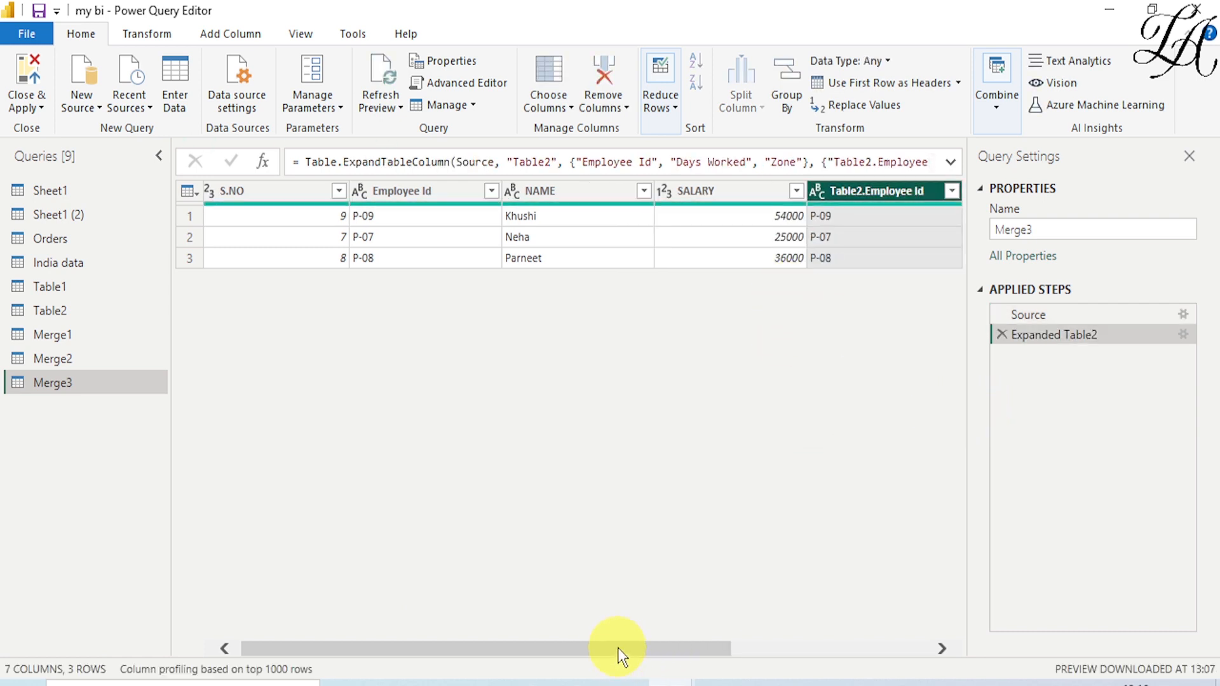
{"action": "left_click_drag", "start_coordinate": [618, 647], "coordinate": [831, 664]}
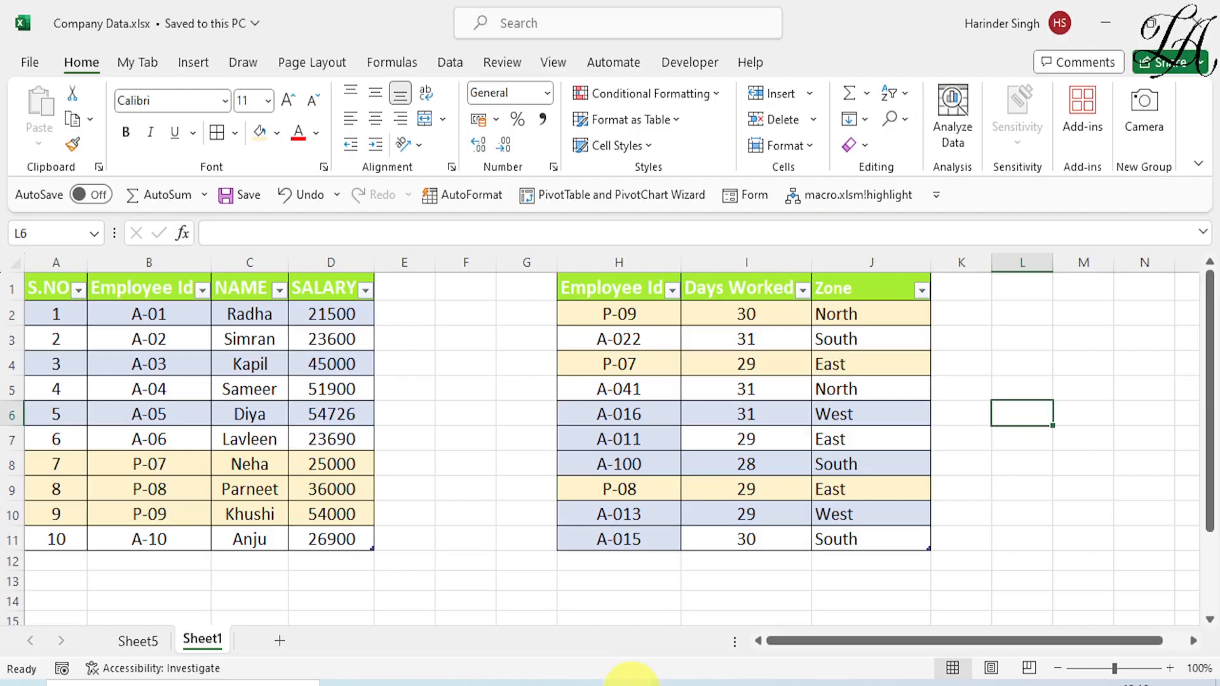
Examine the two source tables in the Excel workbook Company Data.xlsx and switch back to Power Query Editor.
{"action": "left_click", "coordinate": [628, 675]}
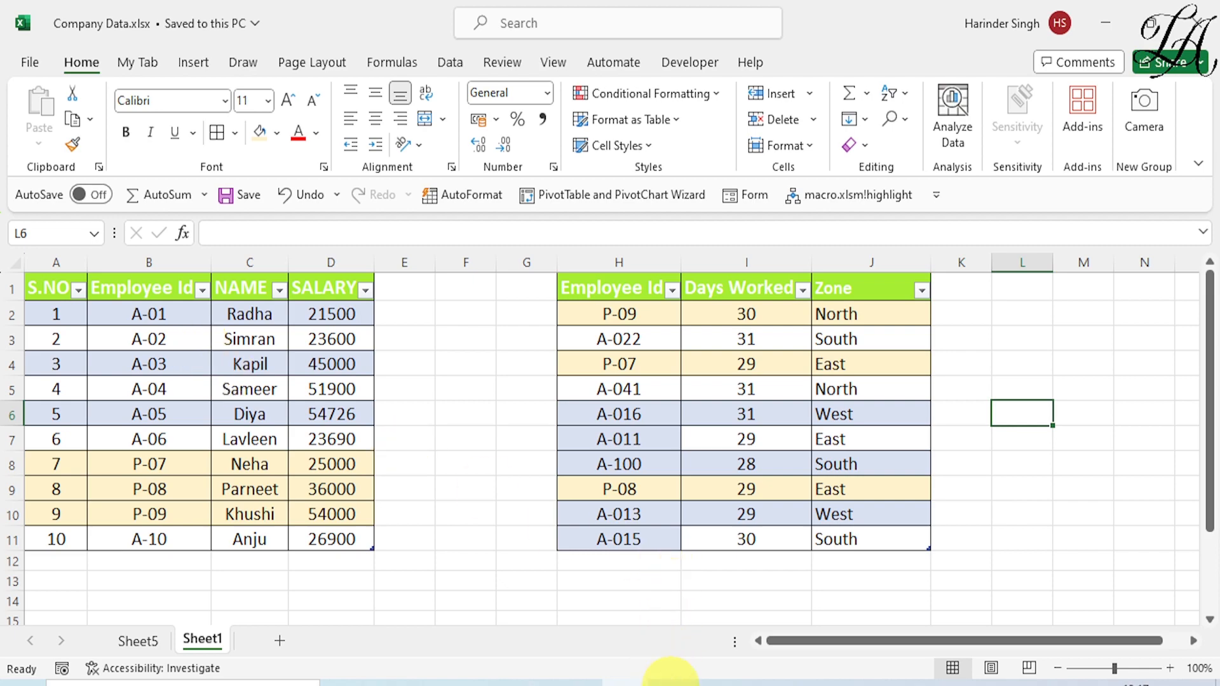
{"action": "mouse_move", "coordinate": [675, 677]}
{"action": "left_click", "coordinate": [730, 647]}
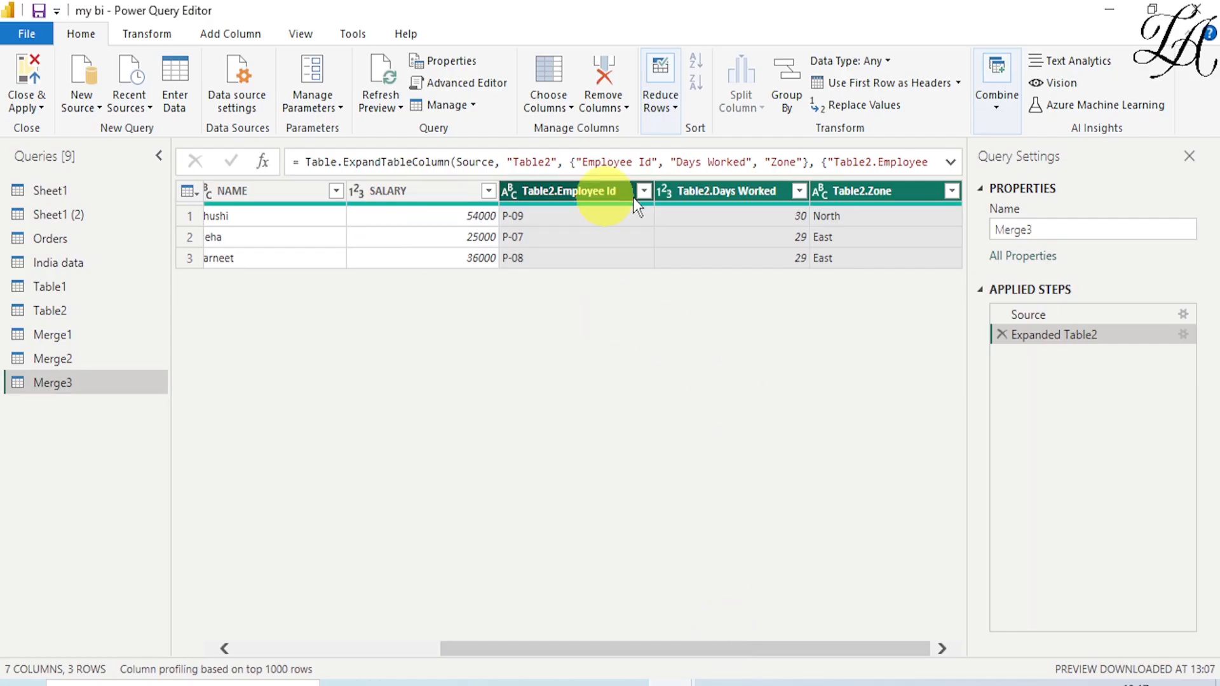
Begin another merge as a new query from Table1, selecting Table2 as the second table.
{"action": "left_click", "coordinate": [99, 289]}
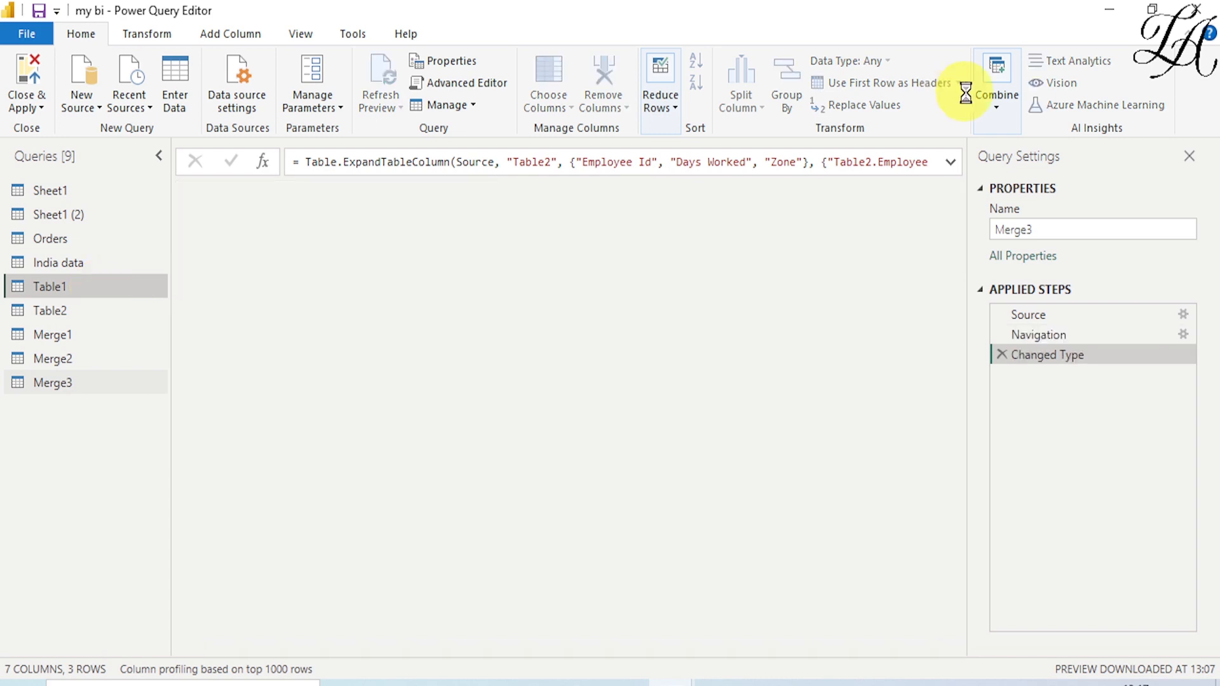
{"action": "left_click", "coordinate": [1008, 113]}
{"action": "mouse_move", "coordinate": [1002, 152]}
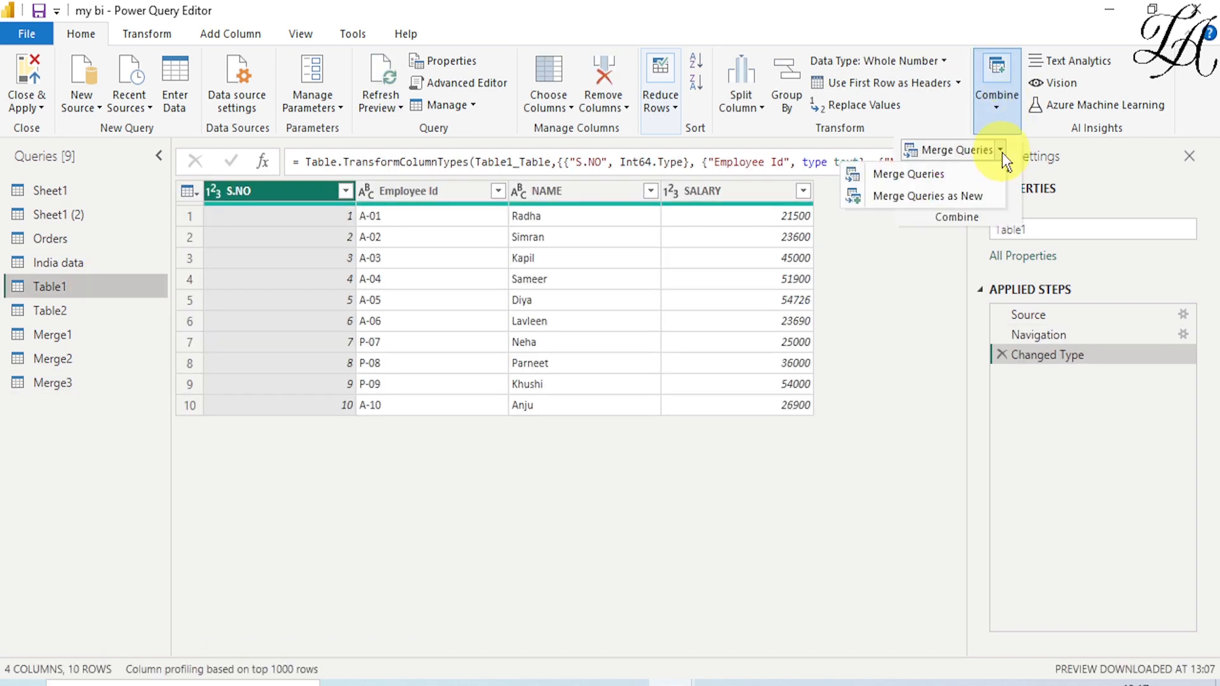
{"action": "left_click", "coordinate": [972, 197]}
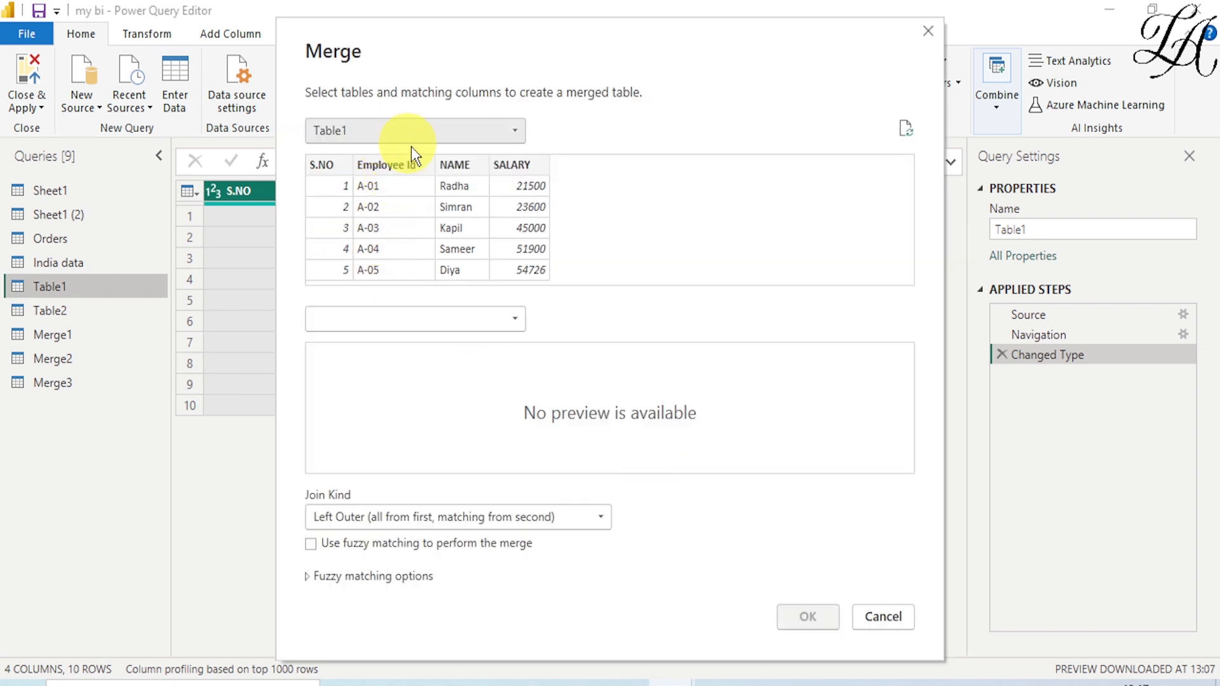
{"action": "left_click", "coordinate": [403, 323]}
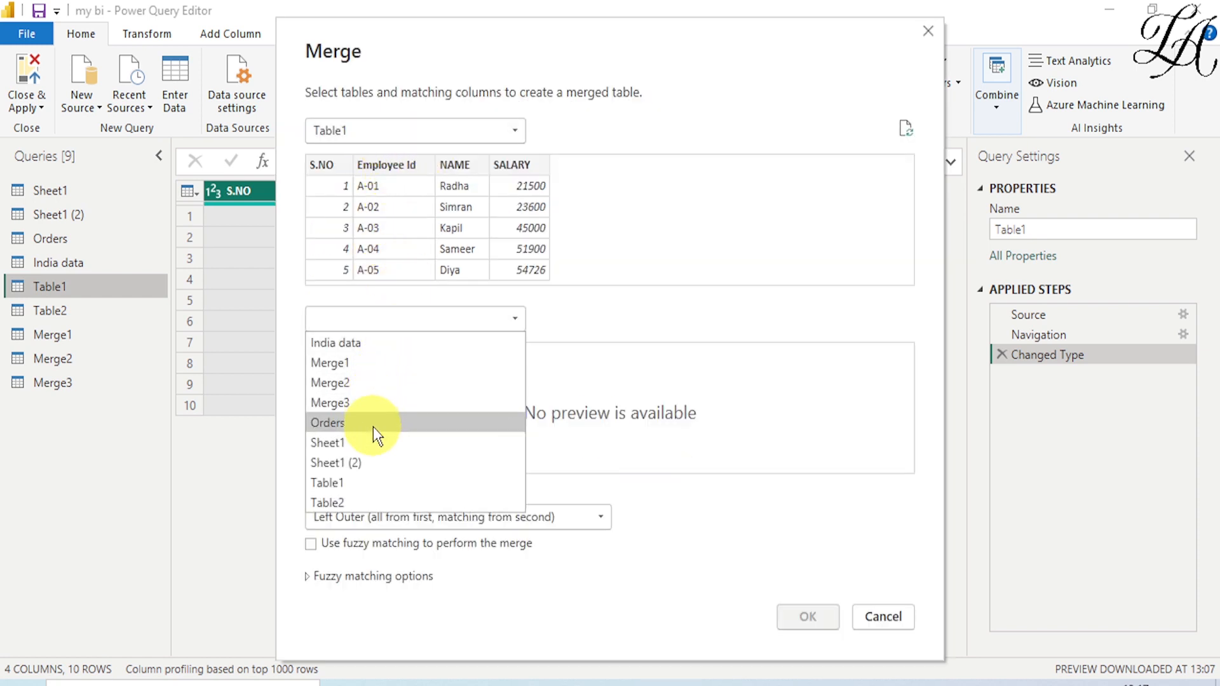
{"action": "left_click", "coordinate": [372, 501]}
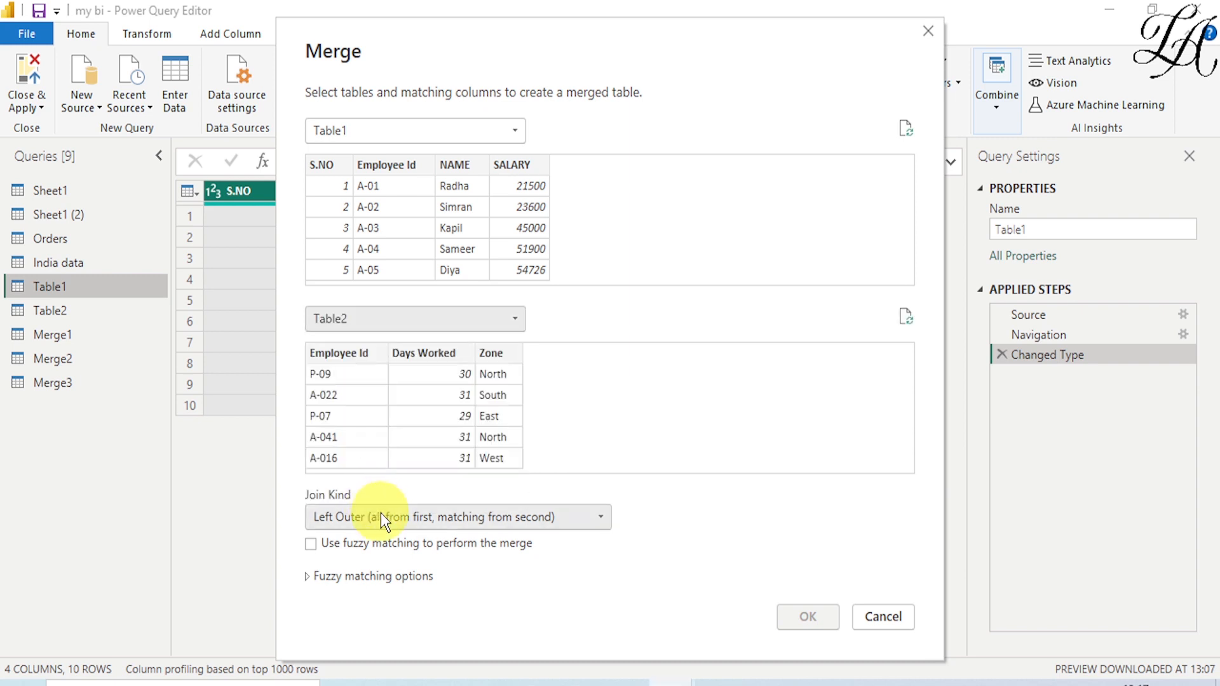
Set the join kind to Left Anti, match Table1 and Table2 on Employee Id, and create the merged query.
{"action": "left_click", "coordinate": [384, 521]}
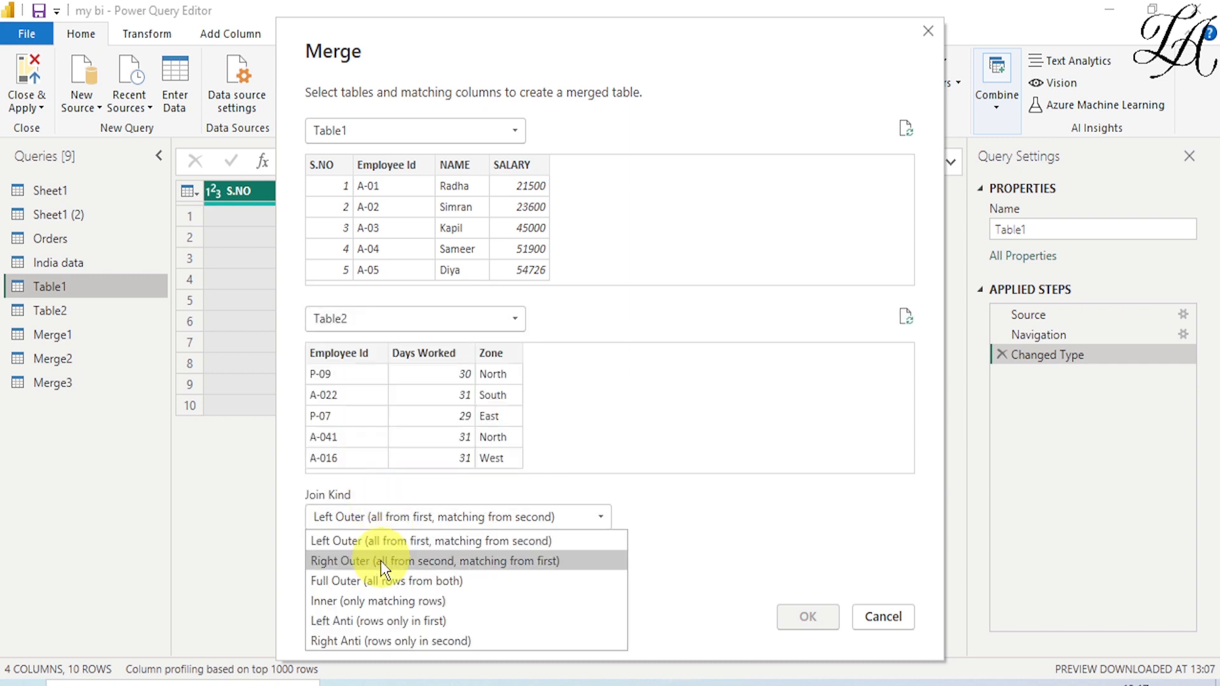
{"action": "left_click", "coordinate": [336, 623]}
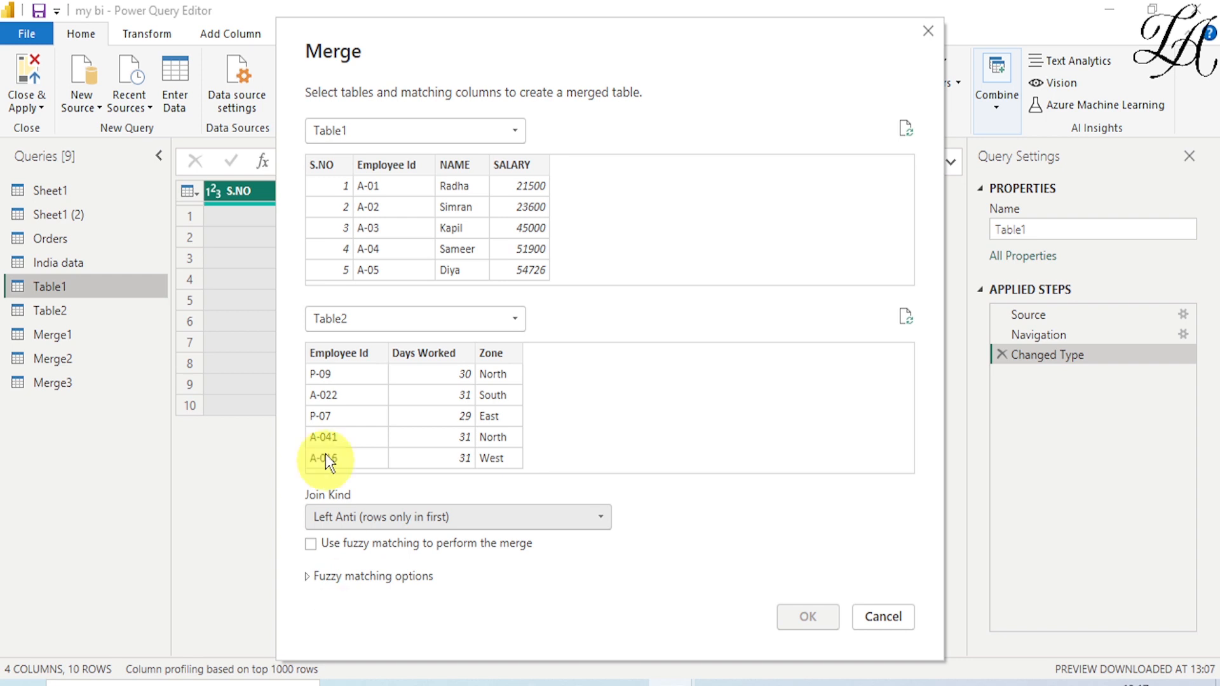
{"action": "left_click", "coordinate": [388, 238]}
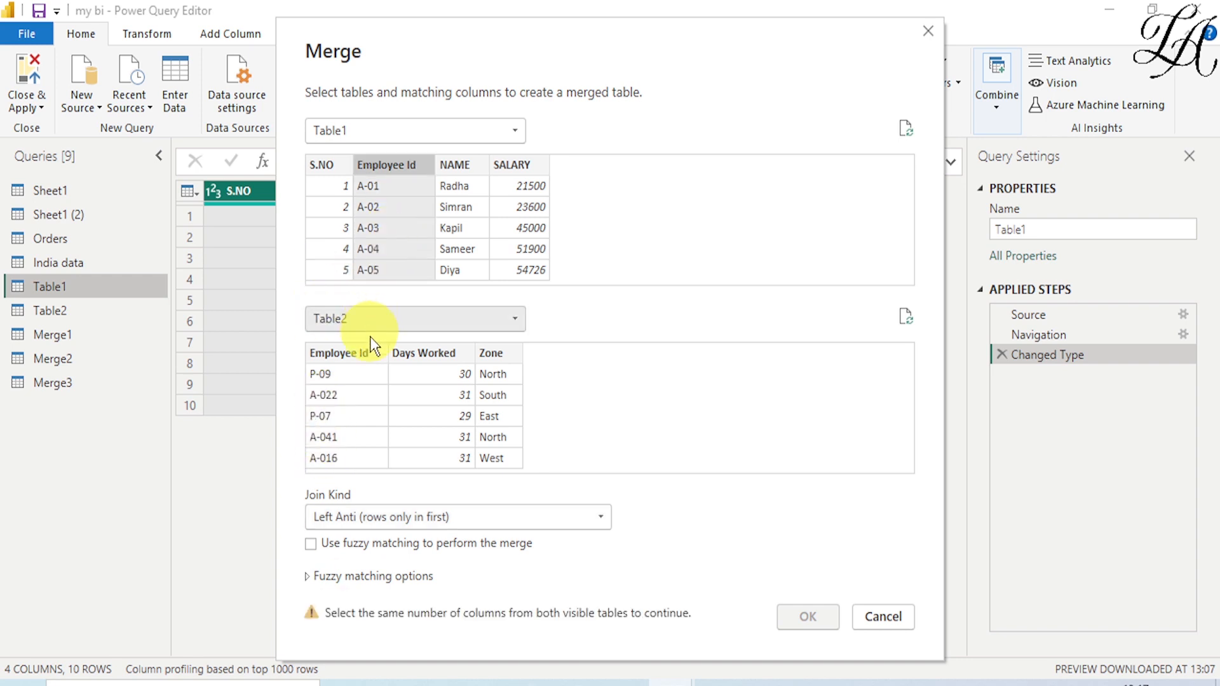
{"action": "left_click", "coordinate": [347, 423]}
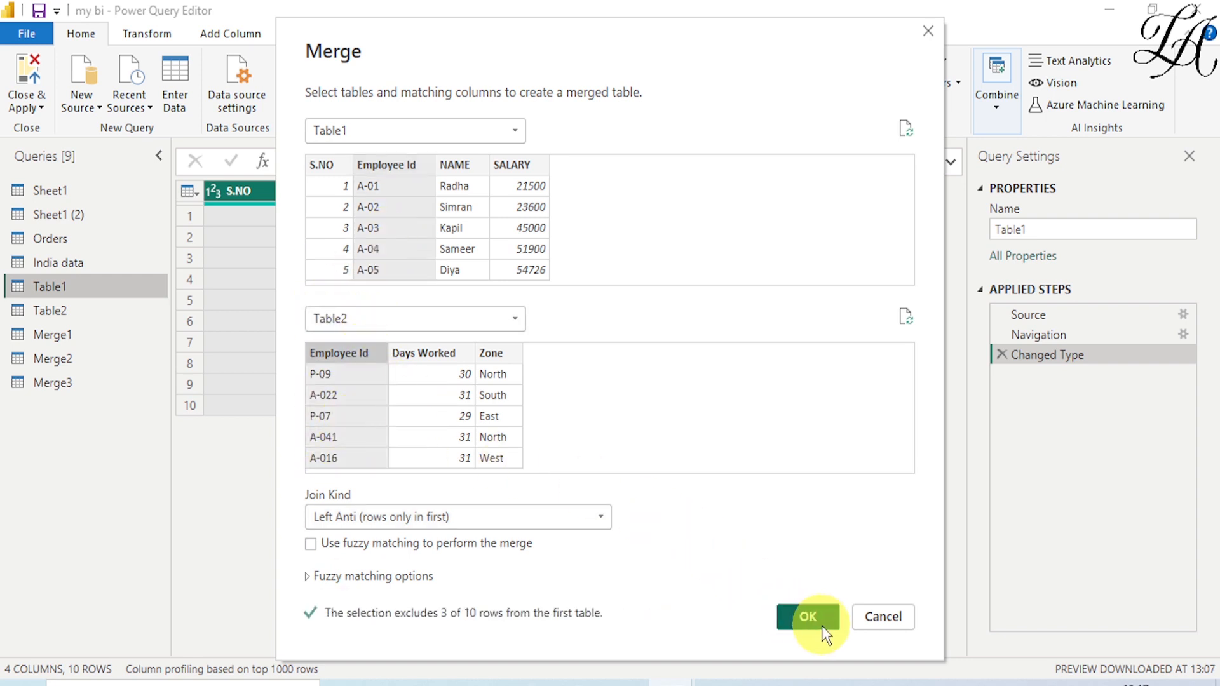
{"action": "left_click", "coordinate": [825, 634]}
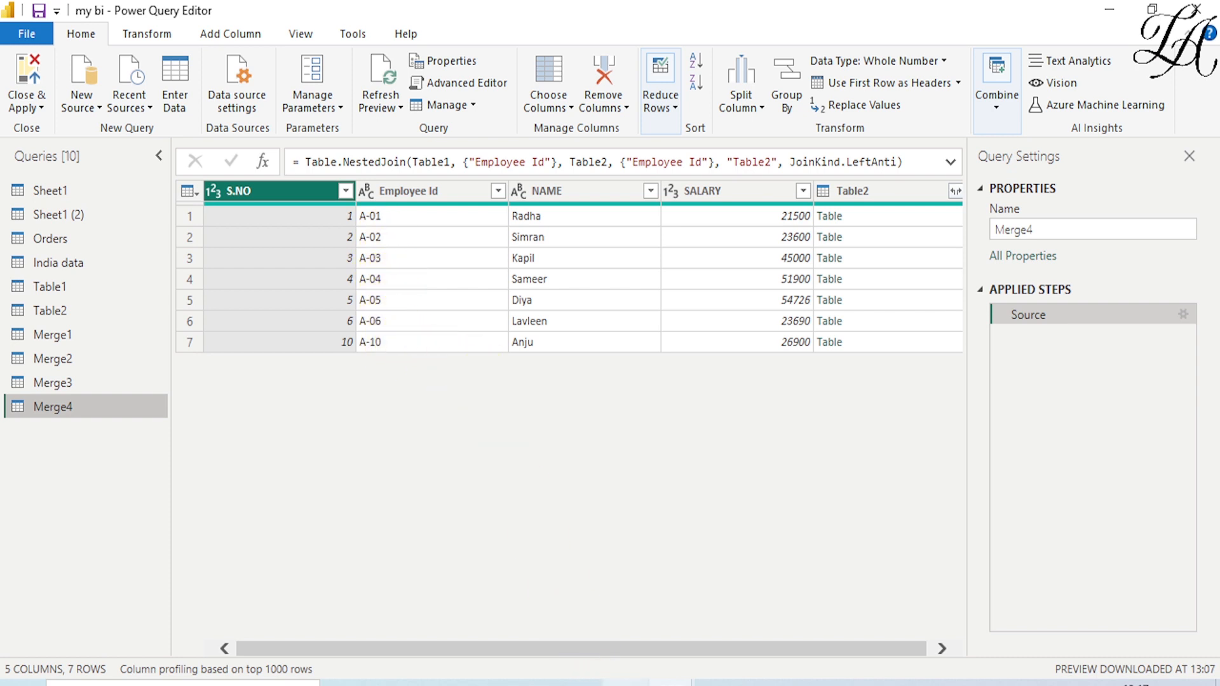
Switch to Company Data.xlsx in Excel, examine the first table's Employee Id values, and return to Power Query Editor.
{"action": "left_click", "coordinate": [626, 683]}
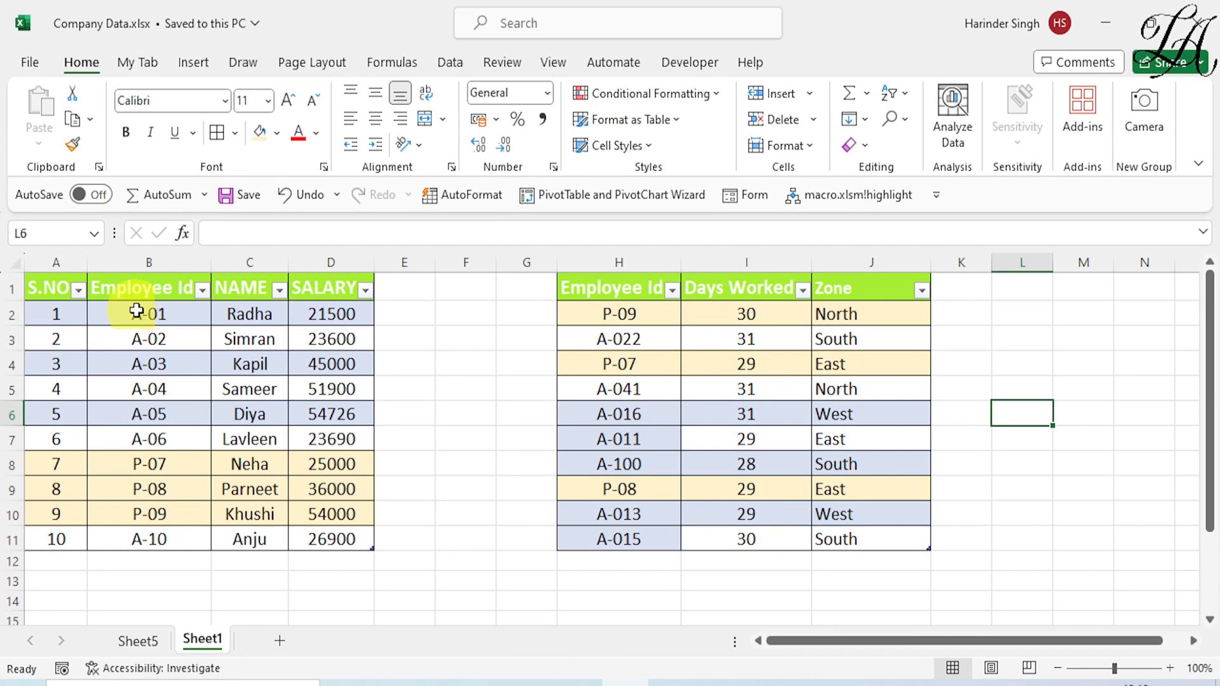
{"action": "left_click_drag", "start_coordinate": [134, 311], "coordinate": [129, 532]}
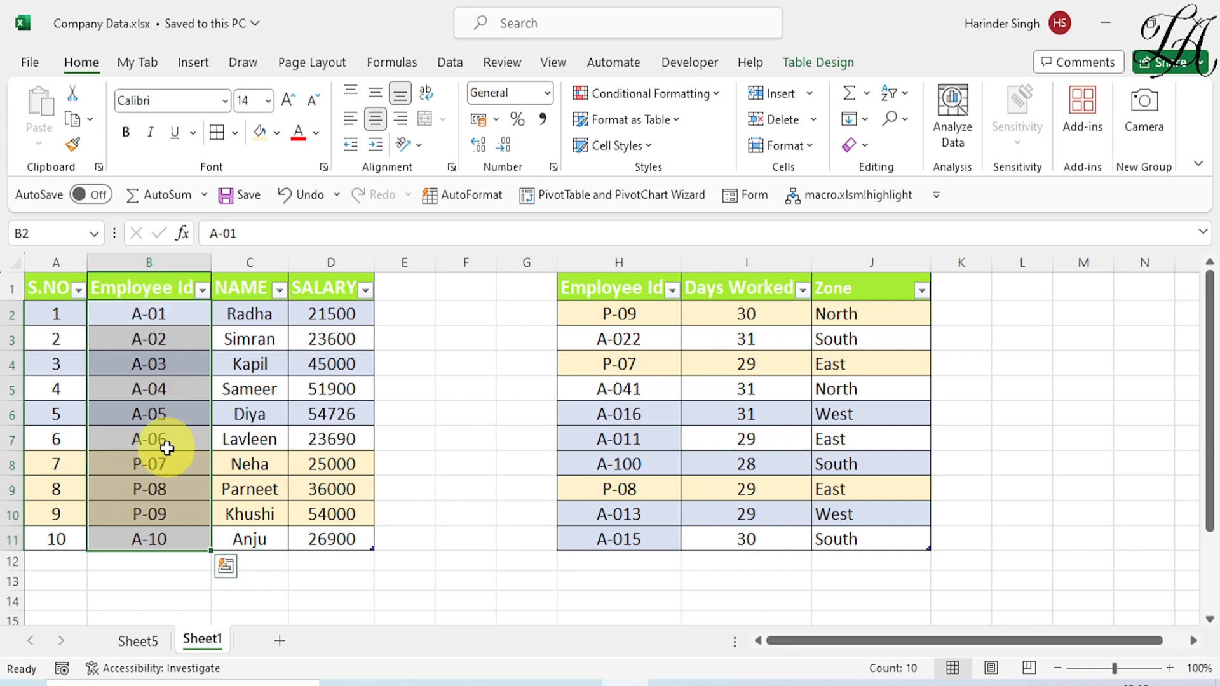
{"action": "left_click", "coordinate": [684, 682]}
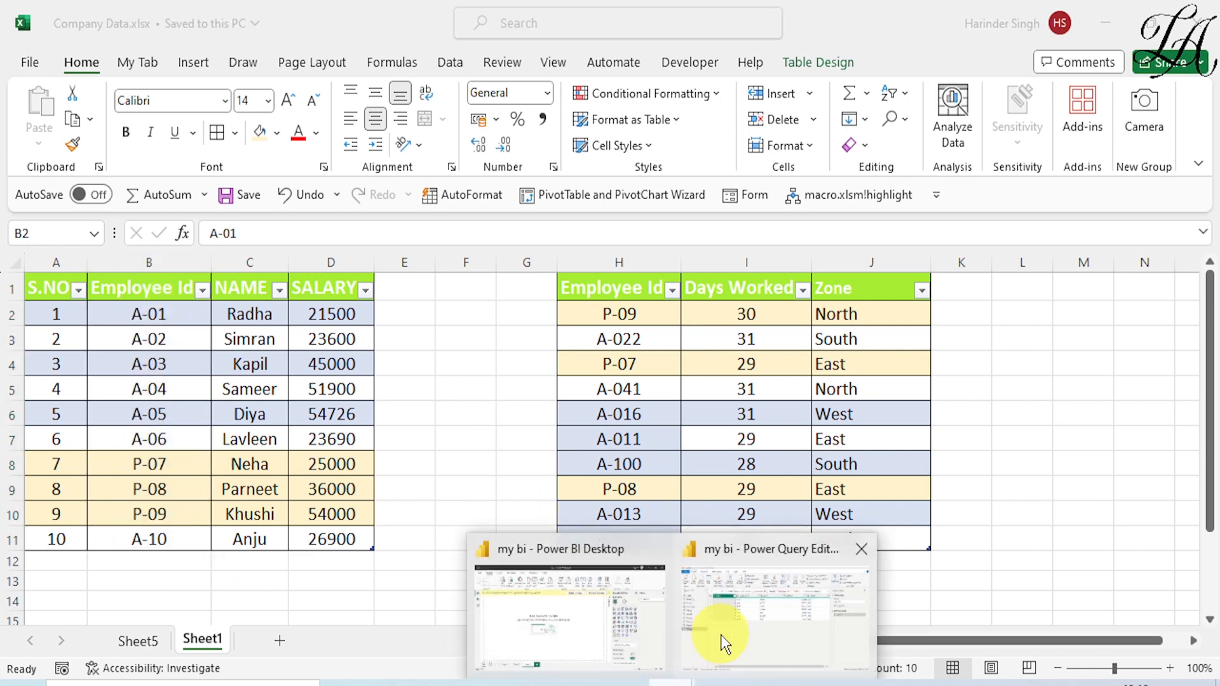
{"action": "left_click", "coordinate": [716, 635]}
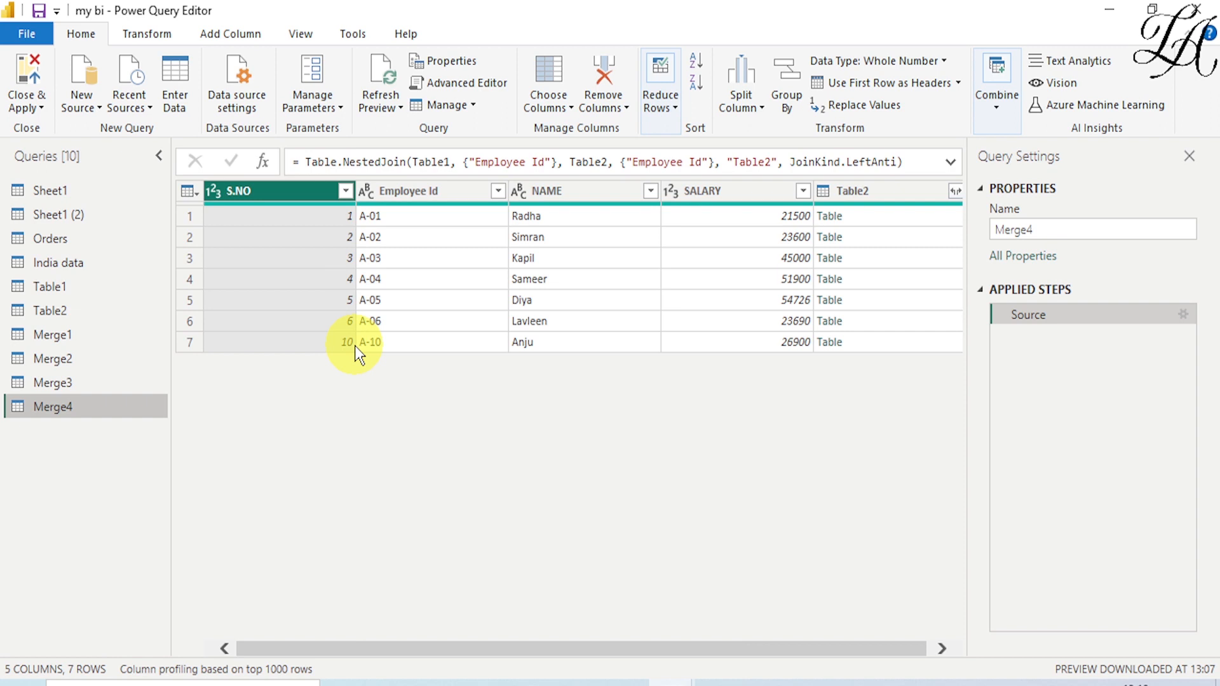
Open the Table1 query, examine the second table's Employee Id values in the Excel workbook, and return to Power Query Editor.
{"action": "left_click", "coordinate": [61, 287]}
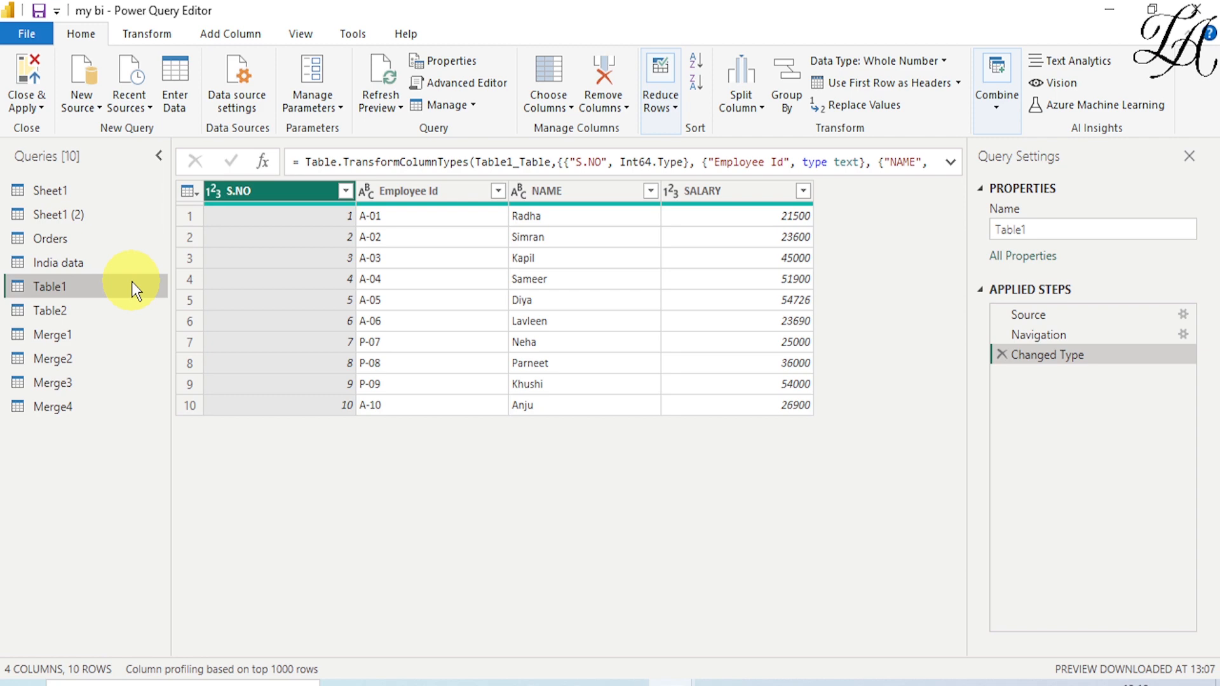
{"action": "key", "text": "alt+Tab"}
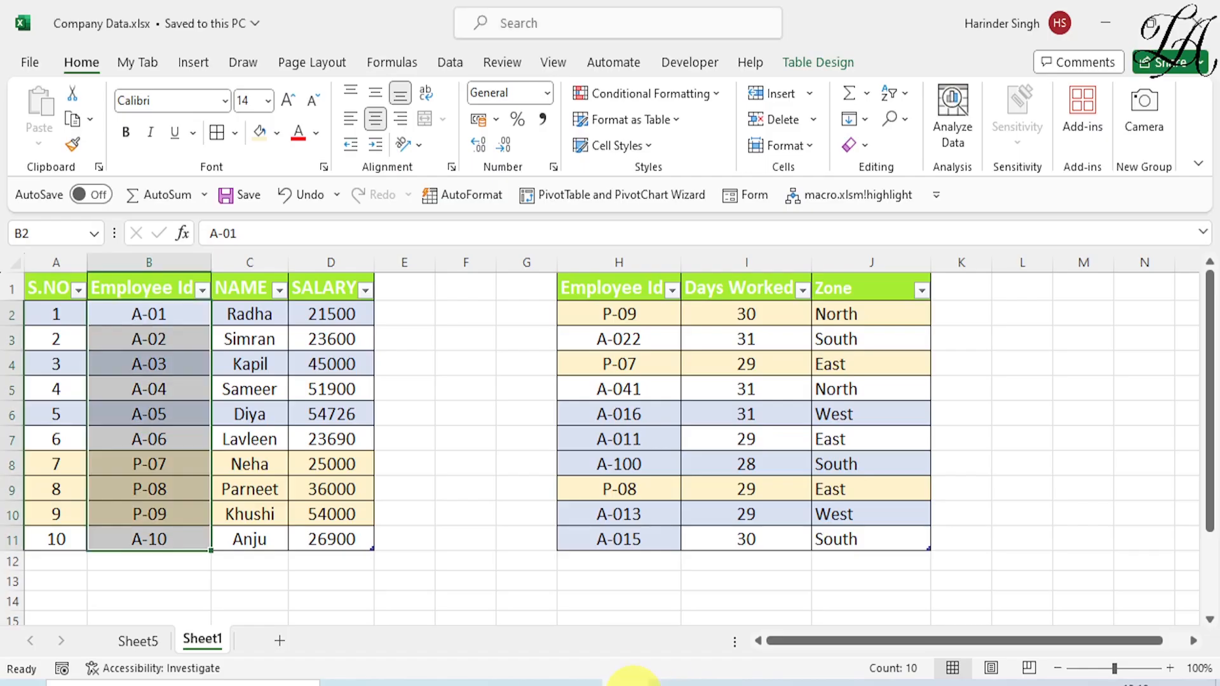
{"action": "left_click_drag", "start_coordinate": [635, 314], "coordinate": [626, 543]}
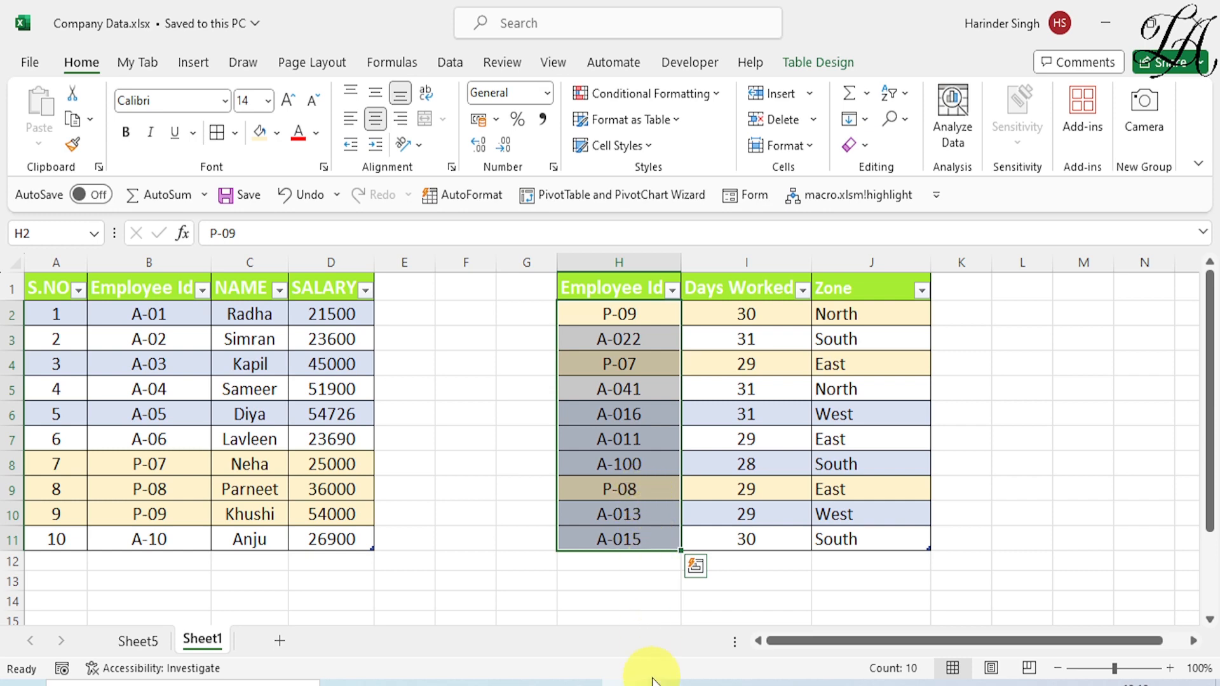
{"action": "mouse_move", "coordinate": [668, 684]}
{"action": "left_click", "coordinate": [715, 661]}
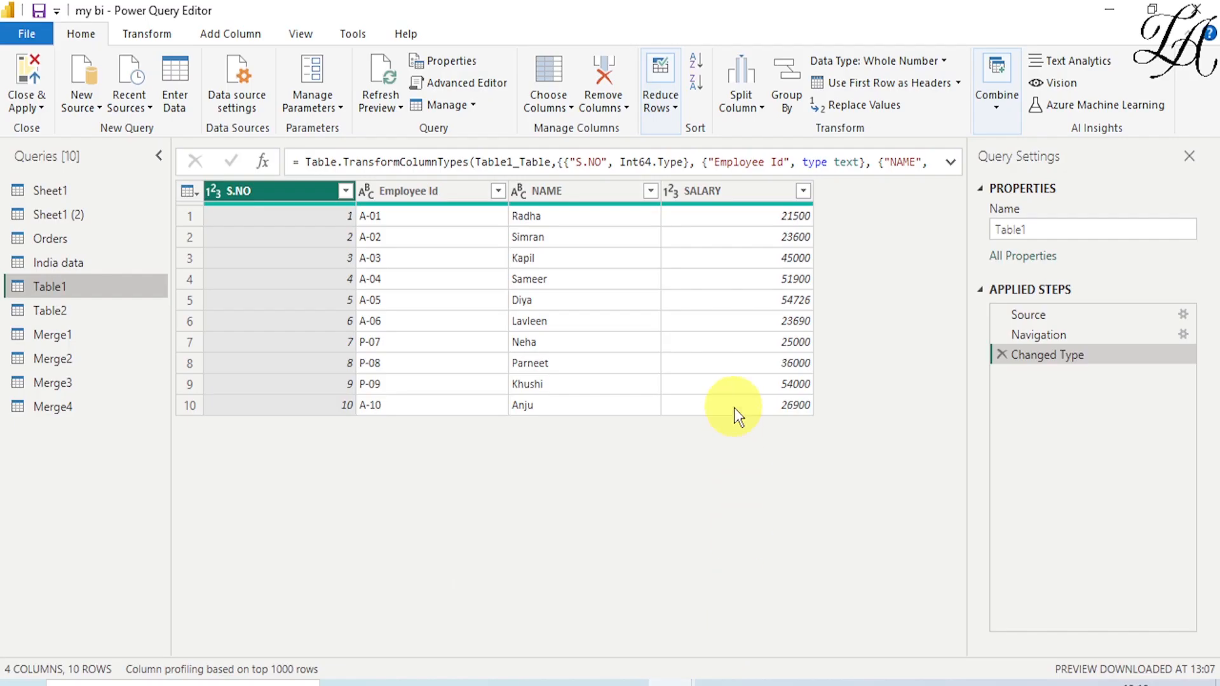
Start a merge as a new query from Table1, choosing Table2 as the second table.
{"action": "left_click", "coordinate": [994, 99]}
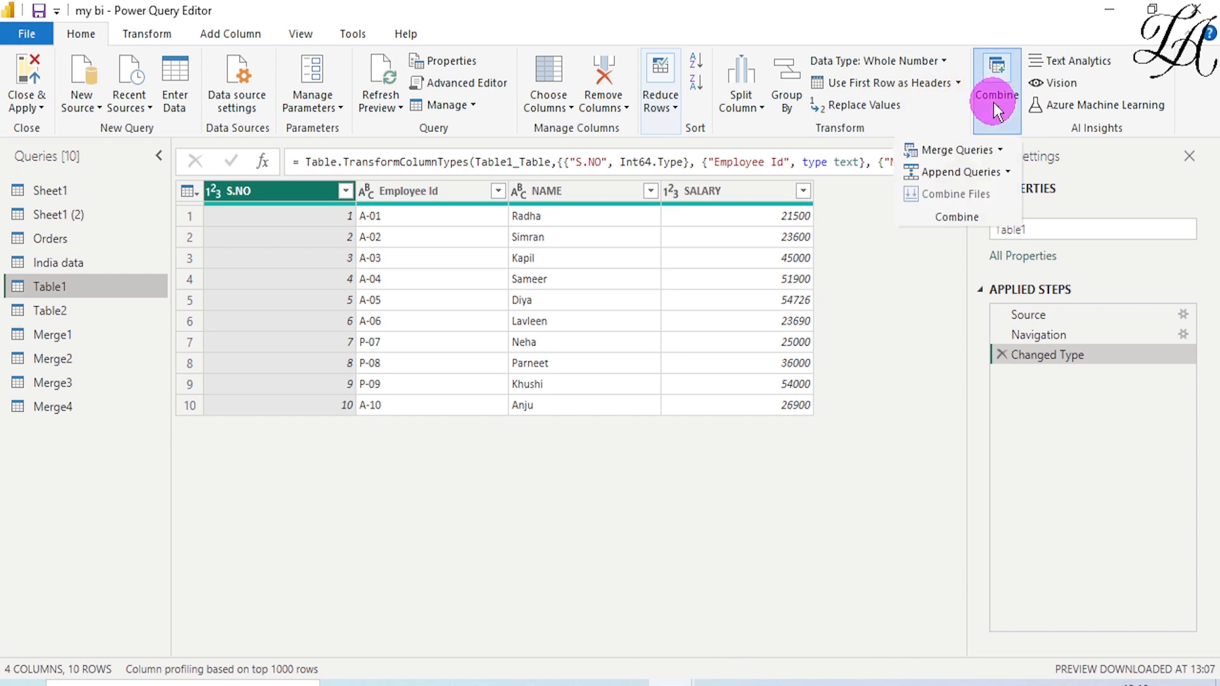
{"action": "left_click", "coordinate": [998, 153]}
{"action": "left_click", "coordinate": [954, 196]}
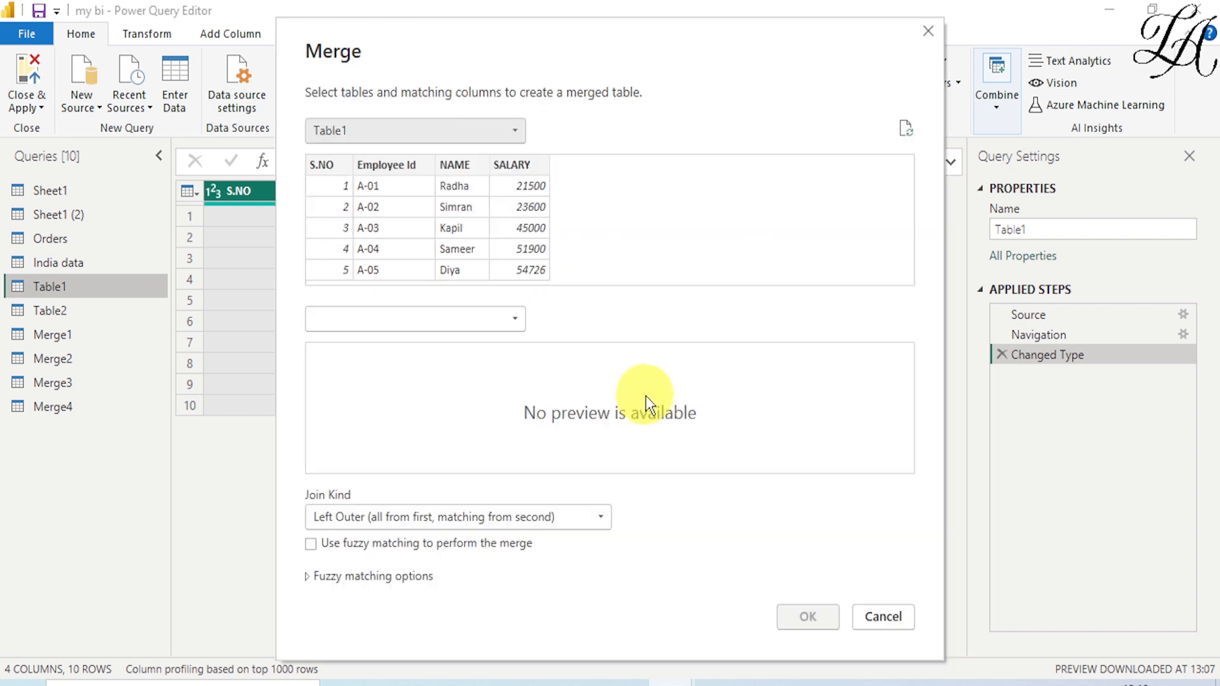
{"action": "left_click", "coordinate": [403, 320]}
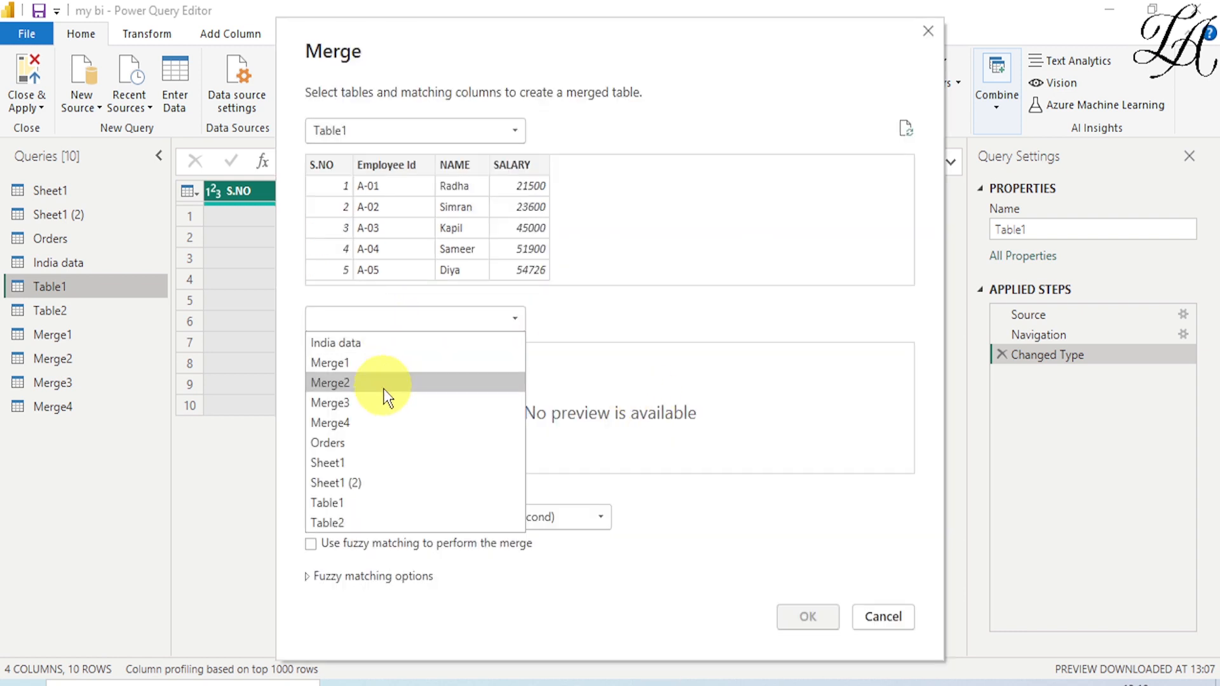
{"action": "left_click", "coordinate": [378, 524]}
Match both tables on Employee Id, set the join kind to Right Anti, and create the merged query.
{"action": "left_click", "coordinate": [407, 212]}
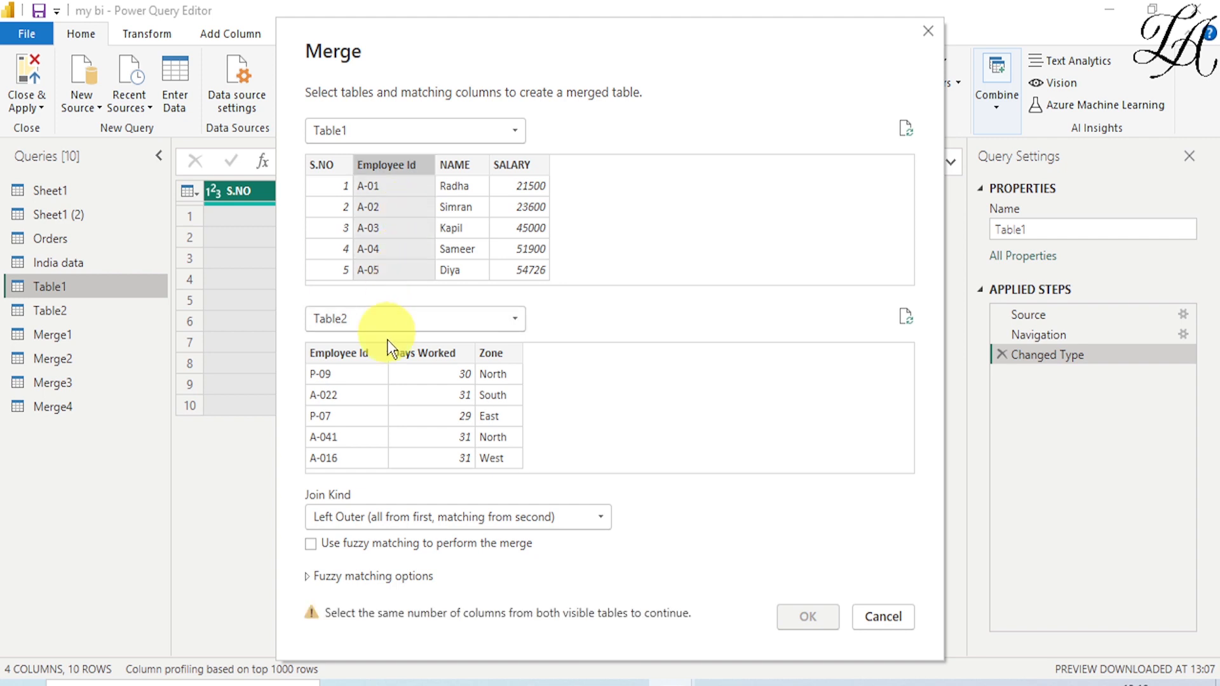
{"action": "left_click", "coordinate": [368, 405]}
{"action": "left_click", "coordinate": [475, 521]}
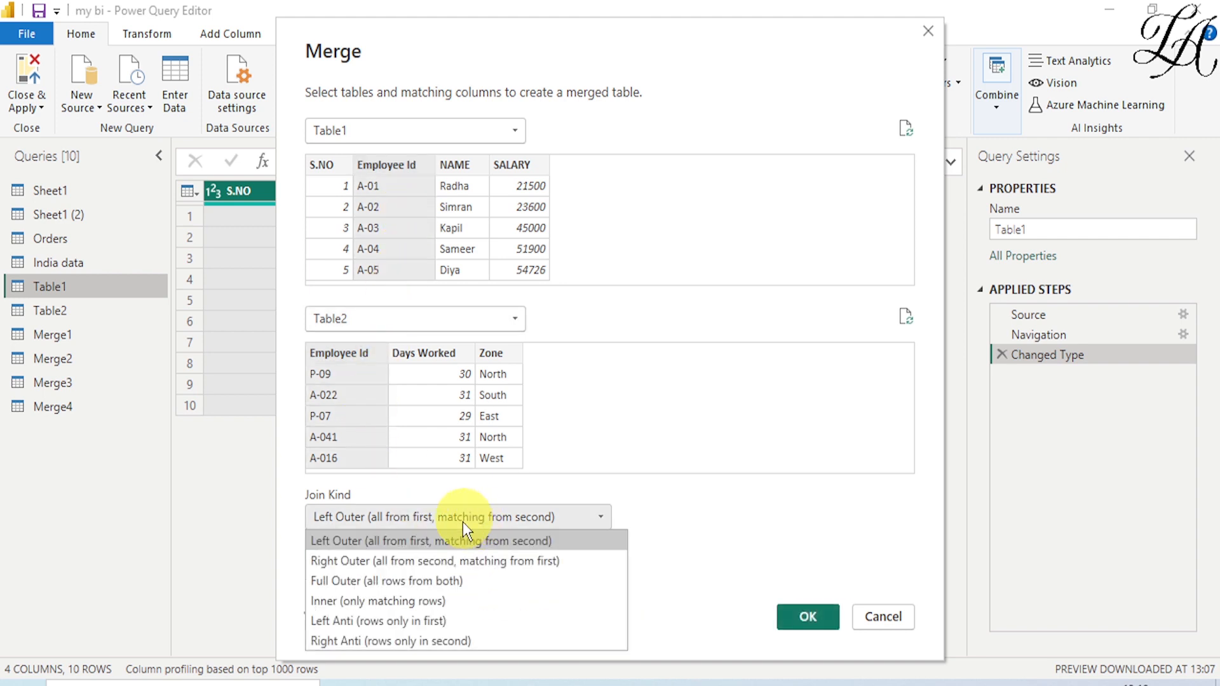
{"action": "left_click", "coordinate": [372, 639]}
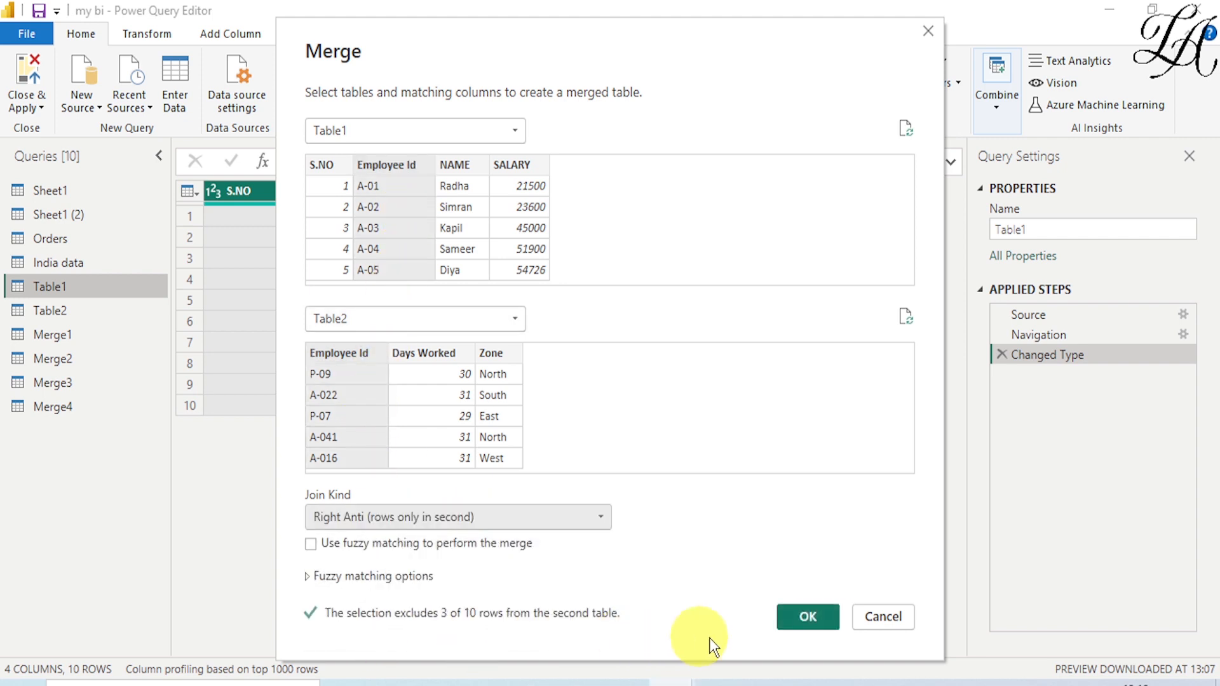
{"action": "left_click", "coordinate": [812, 616]}
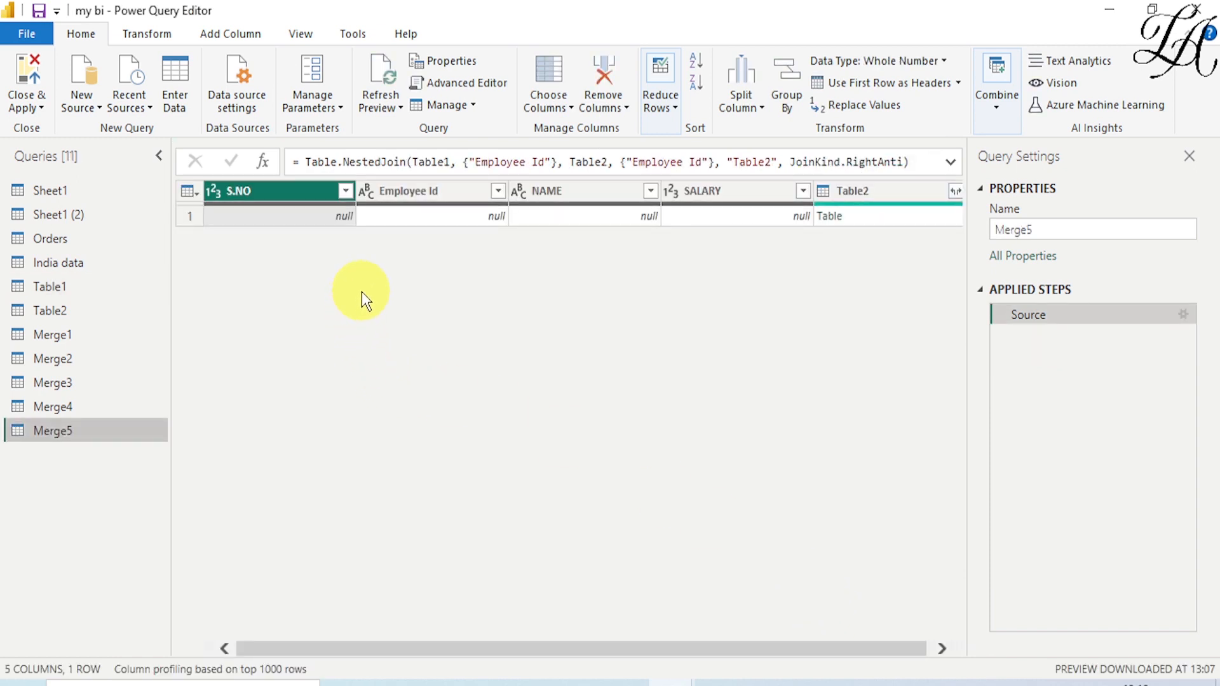
Expand the Table2 column of the right anti merge into Employee Id, Days Worked and Zone, and review the expanded columns.
{"action": "left_click", "coordinate": [956, 191]}
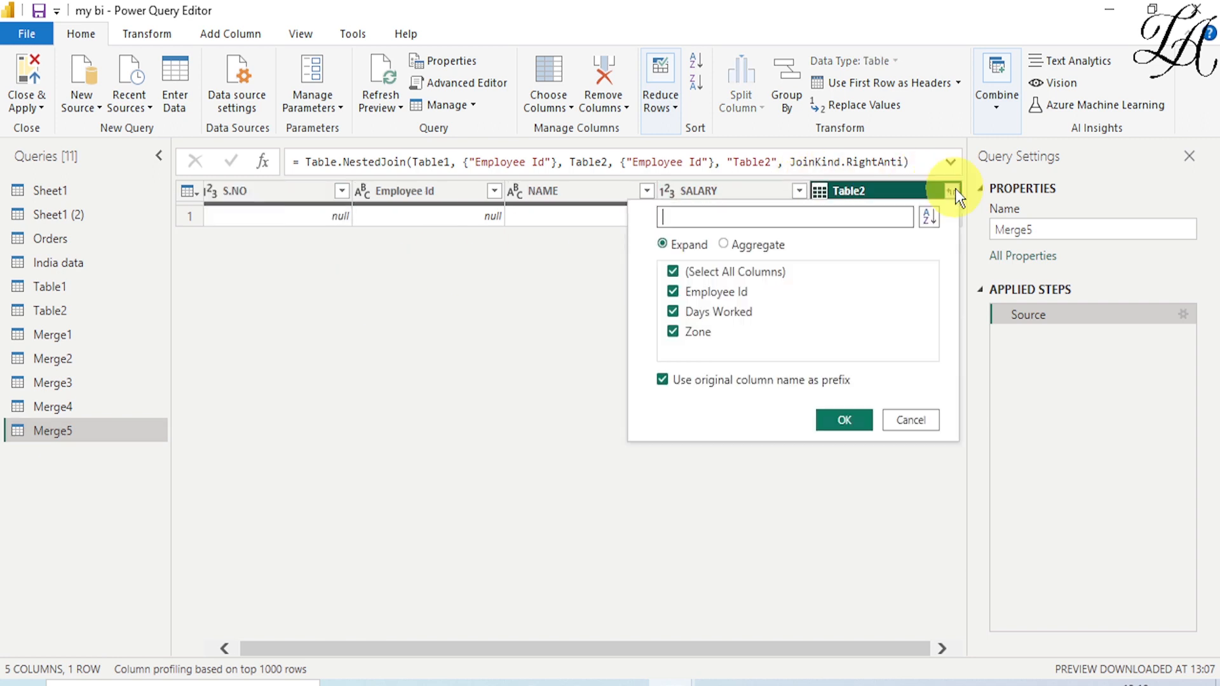
{"action": "left_click", "coordinate": [852, 420]}
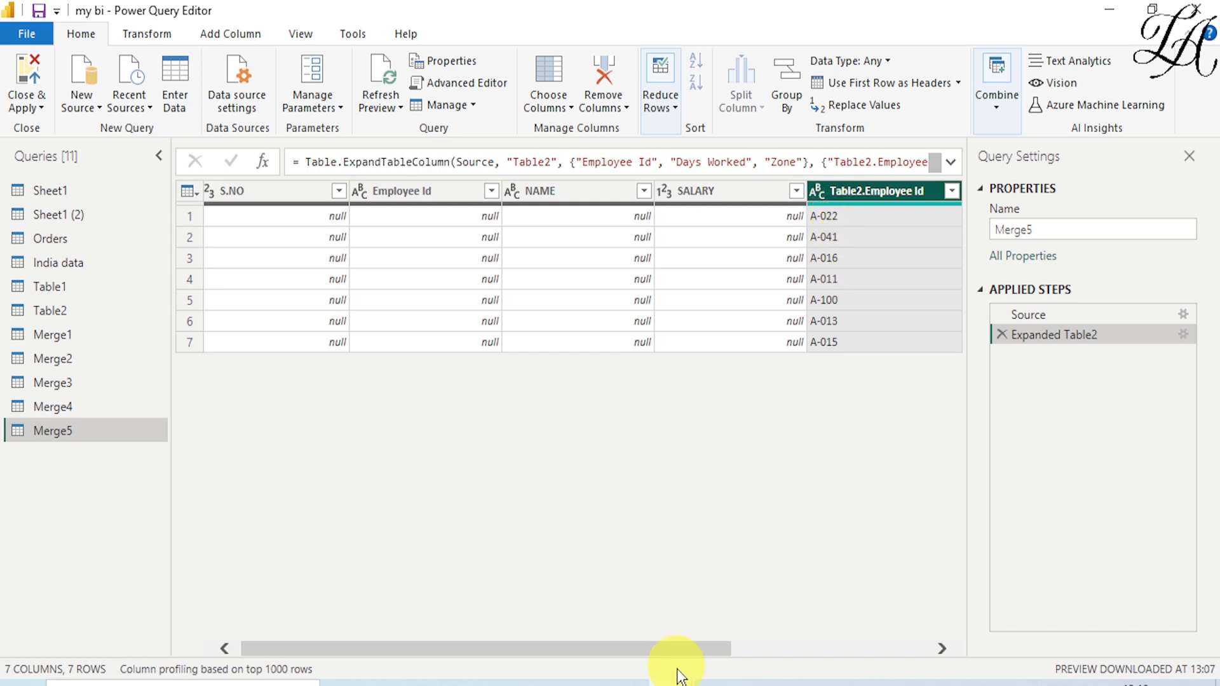
{"action": "left_click_drag", "start_coordinate": [677, 649], "coordinate": [874, 651]}
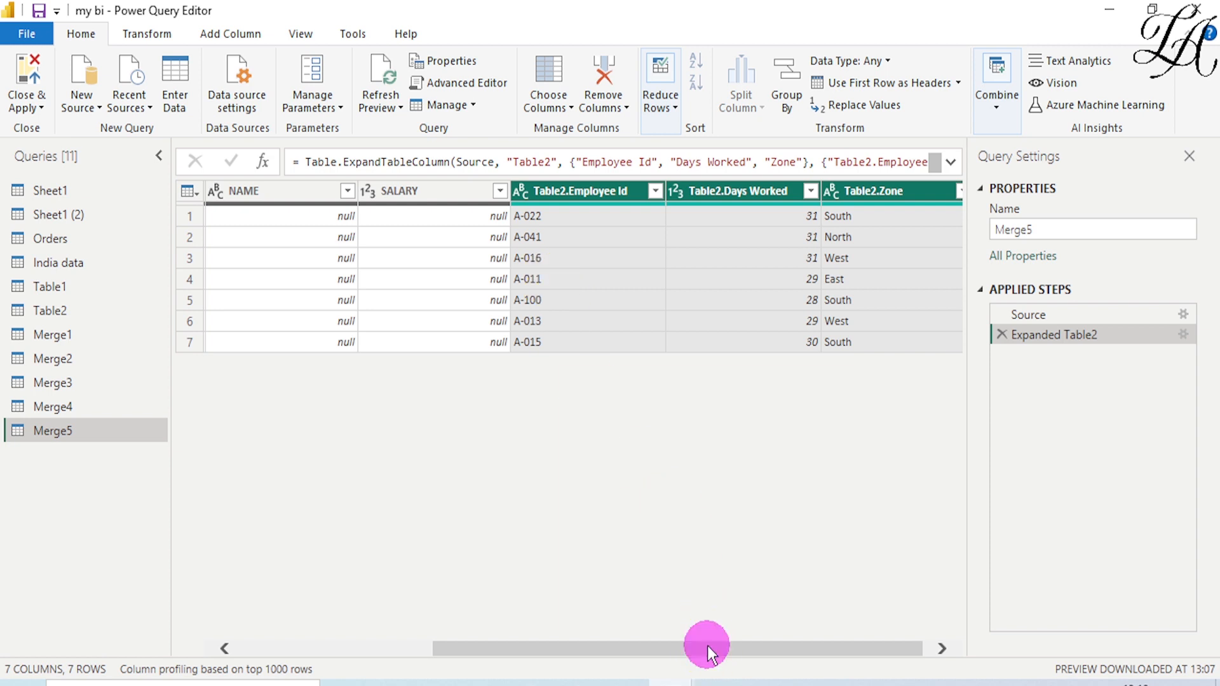
{"action": "left_click_drag", "start_coordinate": [707, 646], "coordinate": [787, 638]}
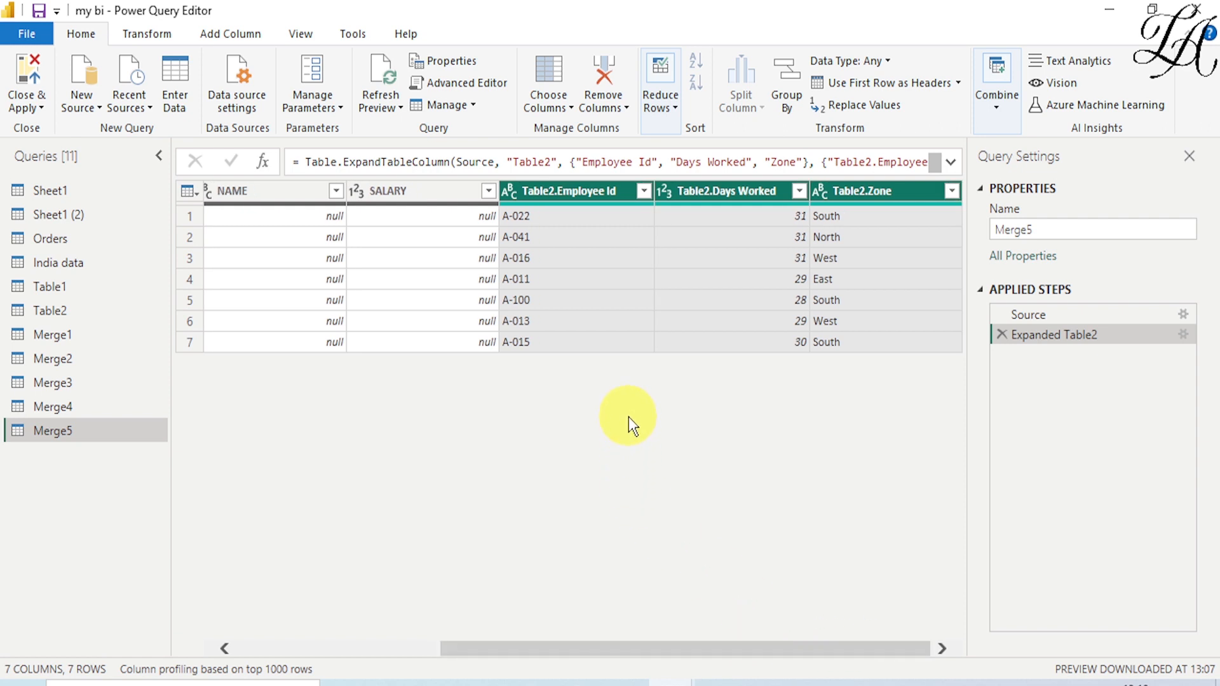